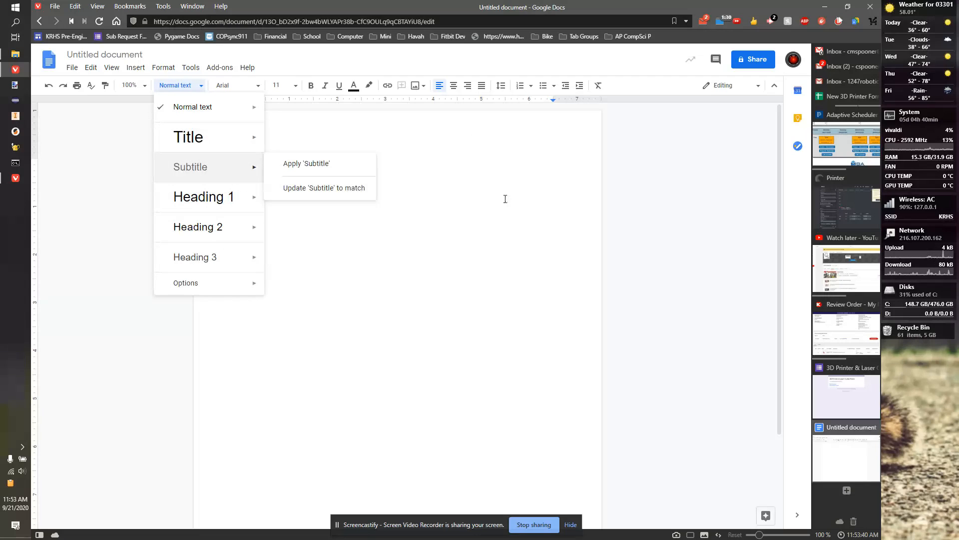
Step: Type the title 'A Paper' in Title style on the first line
click(201, 144)
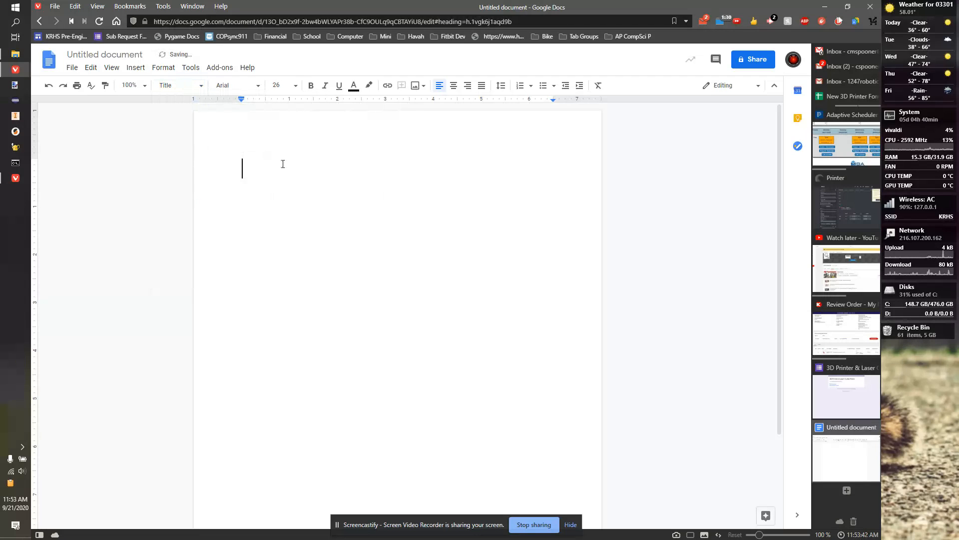
text(Chri)
key(BackSpace)
key(BackSpace)
key(BackSpace)
key(BackSpace)
text(A Pe)
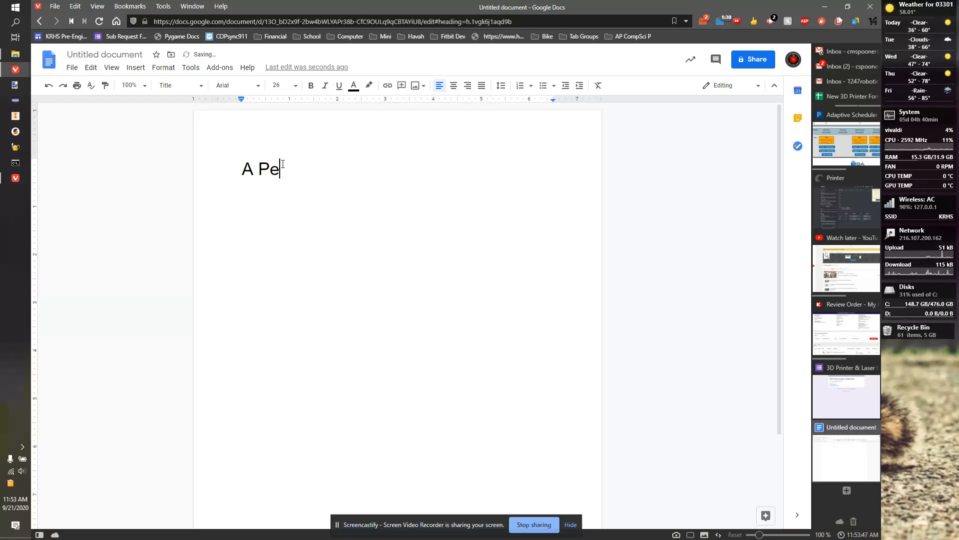
key(BackSpace)
text(ppe)
key(Return)
Step: Add the author's name beneath the title in Subtitle style
click(182, 85)
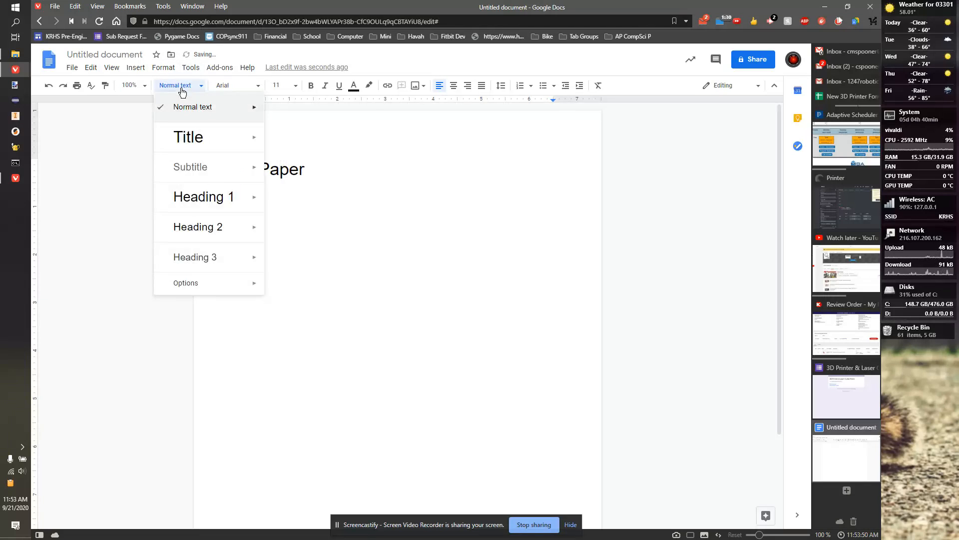
click(189, 165)
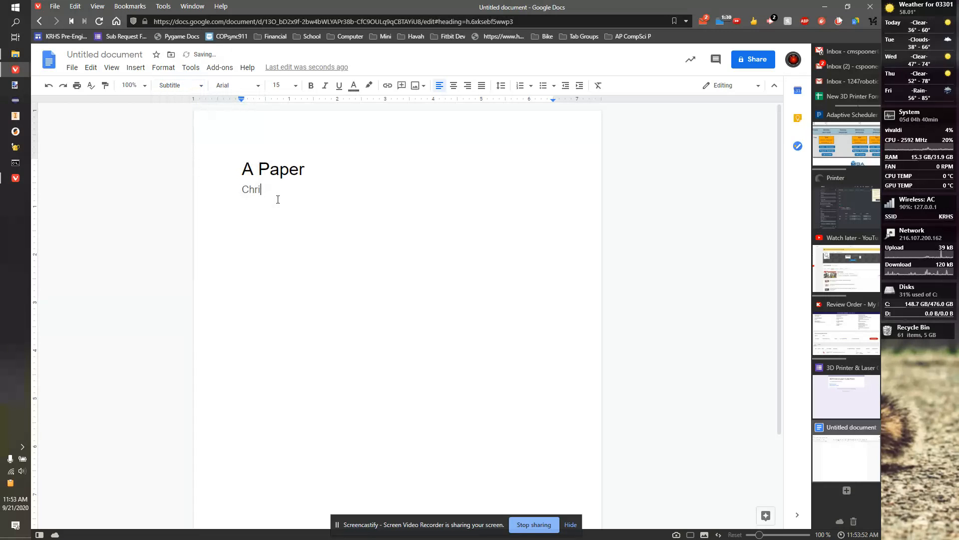
key(Return)
click(248, 167)
drag(248, 168, 296, 171)
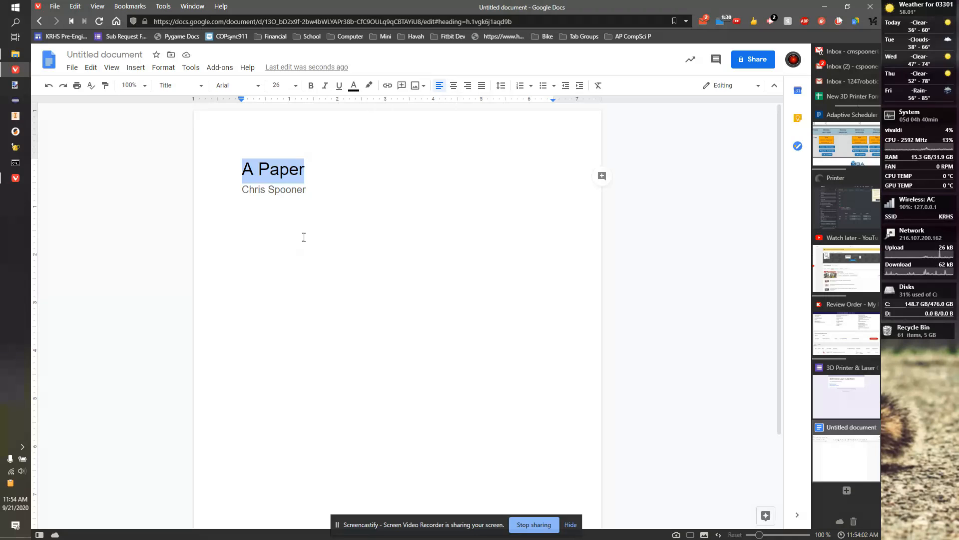
click(304, 190)
key(Return)
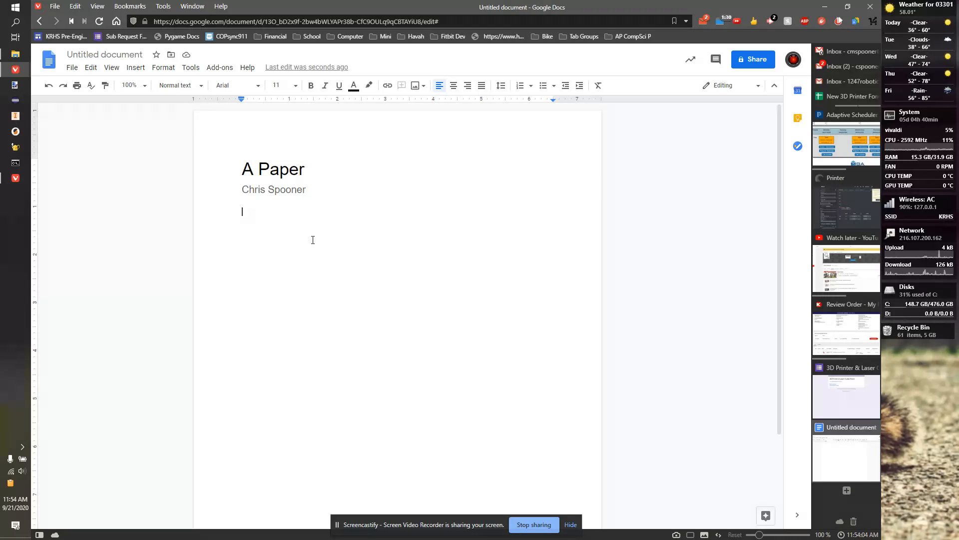
key(Return)
key(Return)
key(Return)
key(Return)
key(BackSpace)
key(BackSpace)
key(BackSpace)
key(BackSpace)
key(BackSpace)
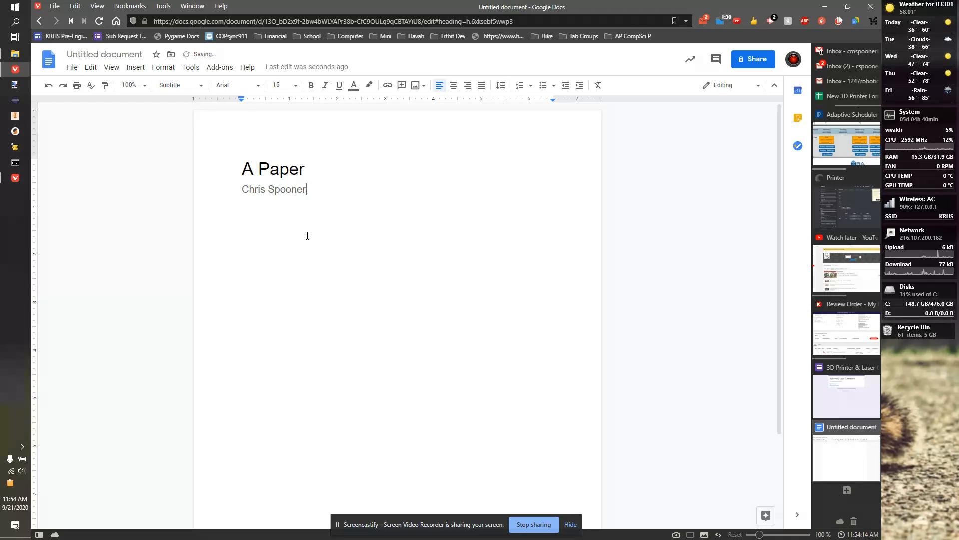
Step: Insert a page break after the author name
click(135, 67)
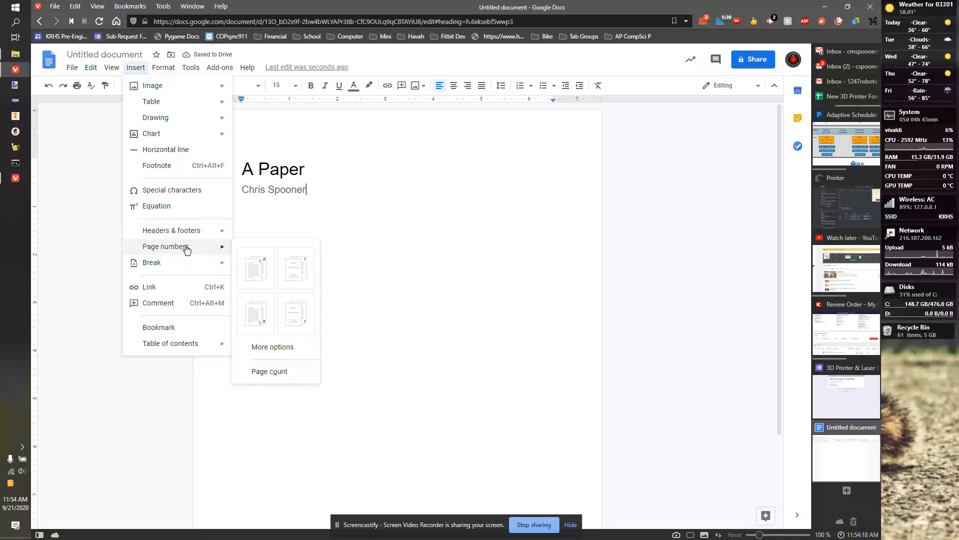
mouse_move(195, 266)
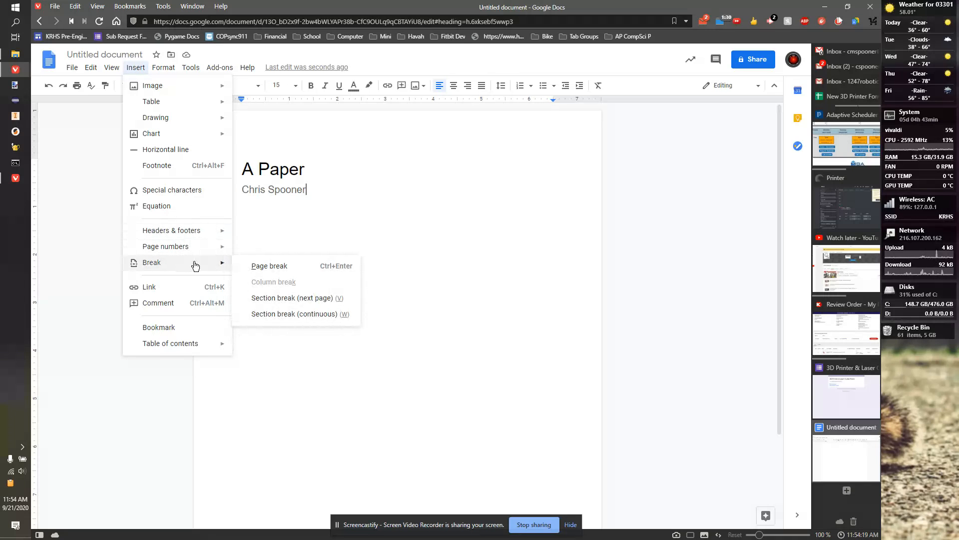
click(277, 268)
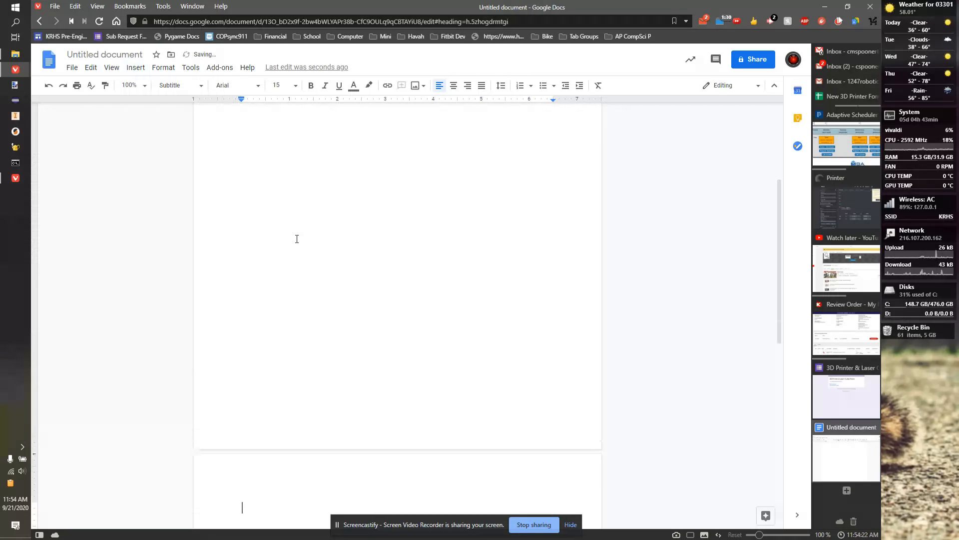
Step: Add a second author line starting with '&' under the first author, then begin a new page
scroll(285, 463, up, 5)
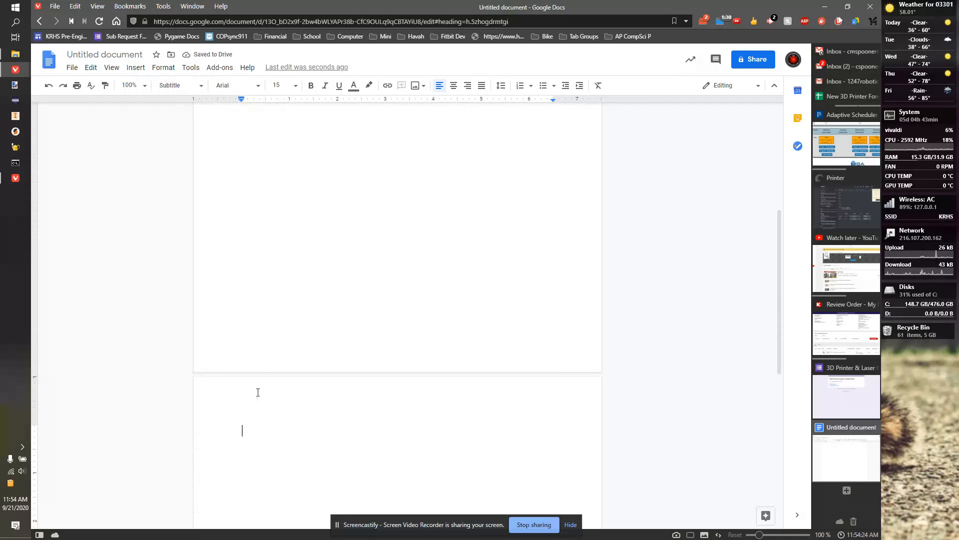
scroll(310, 190, up, 2)
click(321, 194)
key(Return)
text(&)
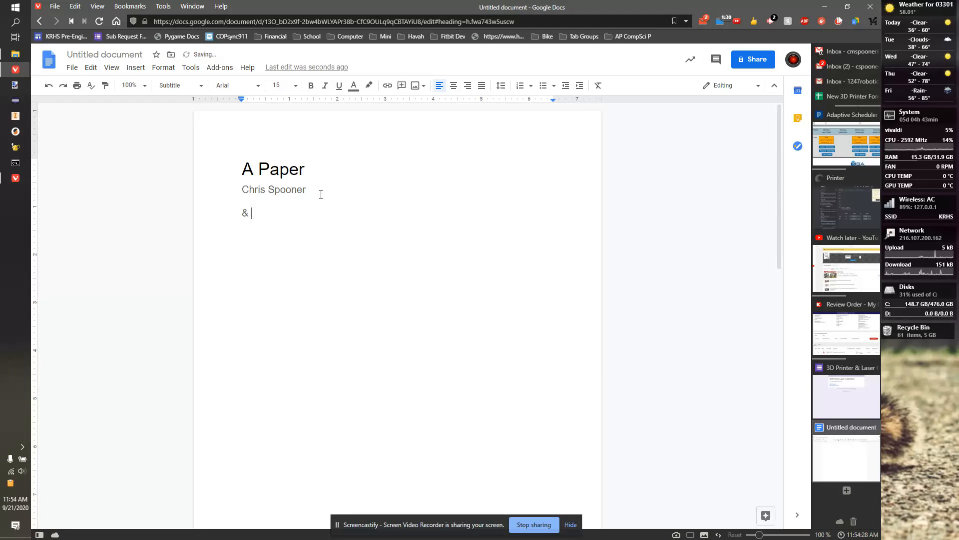
key(BackSpace)
key(BackSpace)
key(BackSpace)
key(BackSpace)
key(Return)
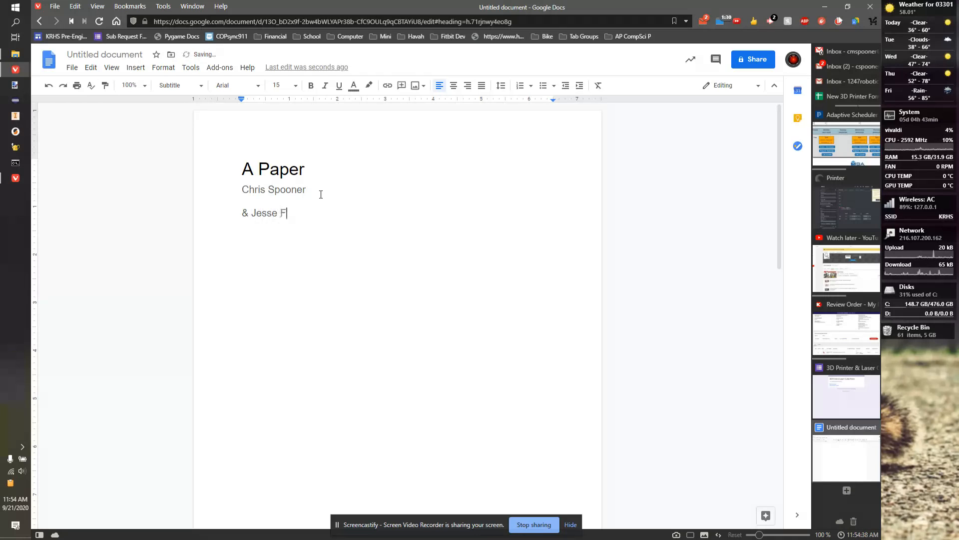
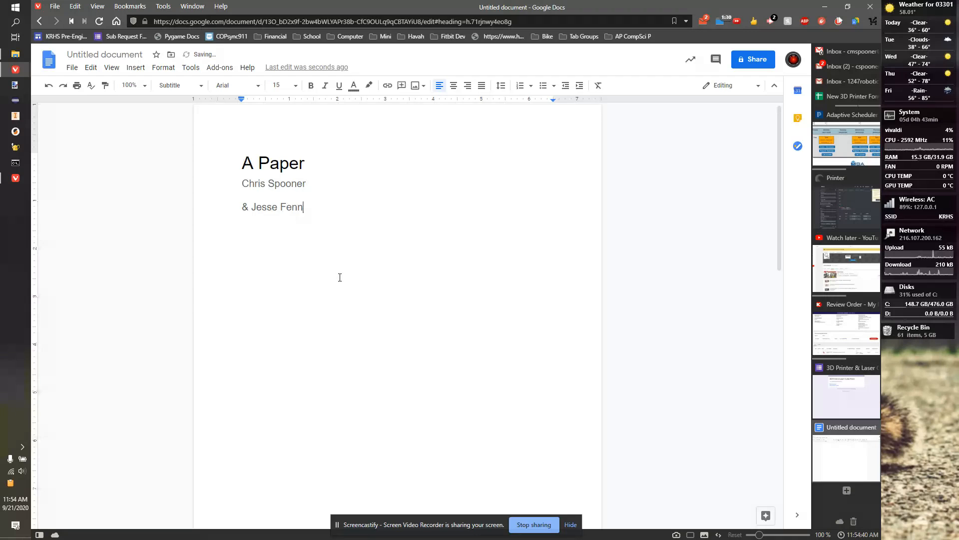
key(ctrl+Return)
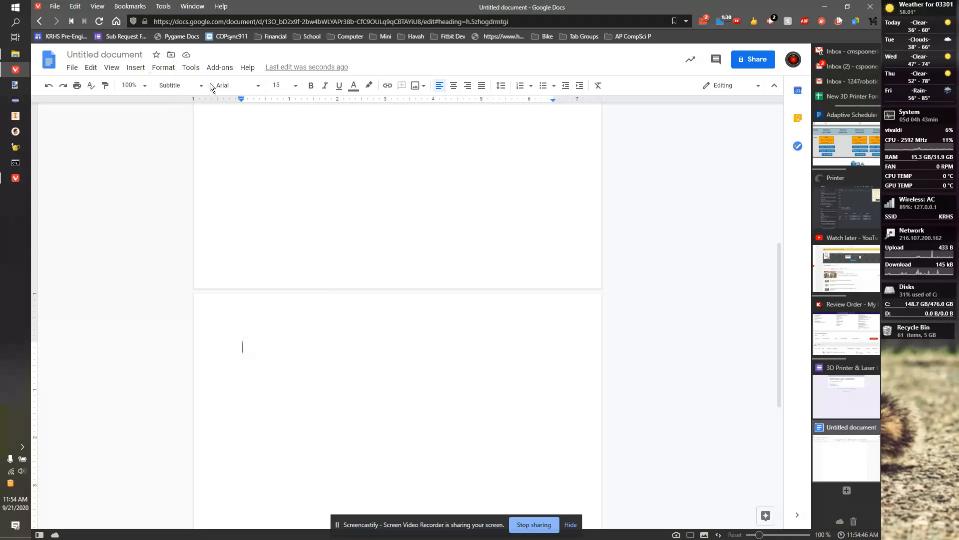
Step: Start the new page with 'Section 1' in Heading 1
click(179, 85)
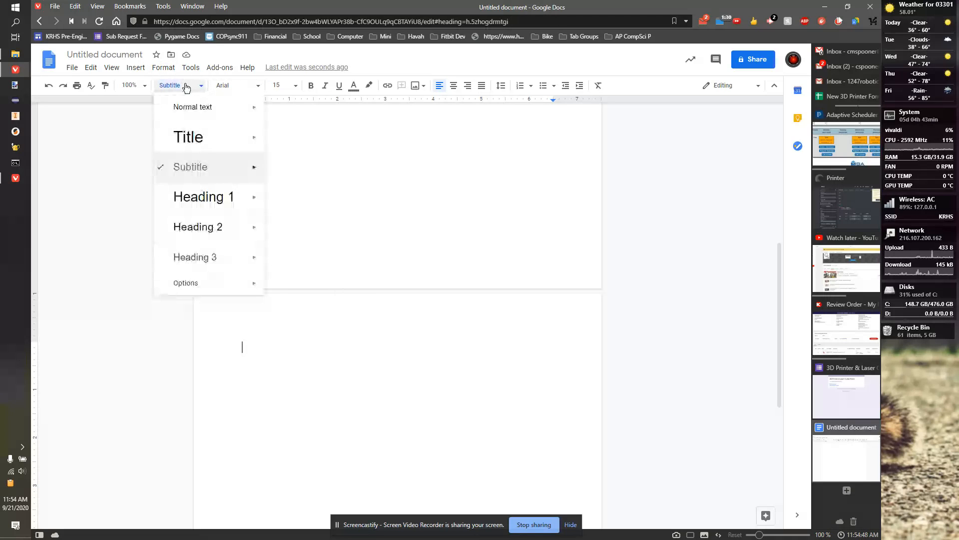
click(219, 204)
text(Section )
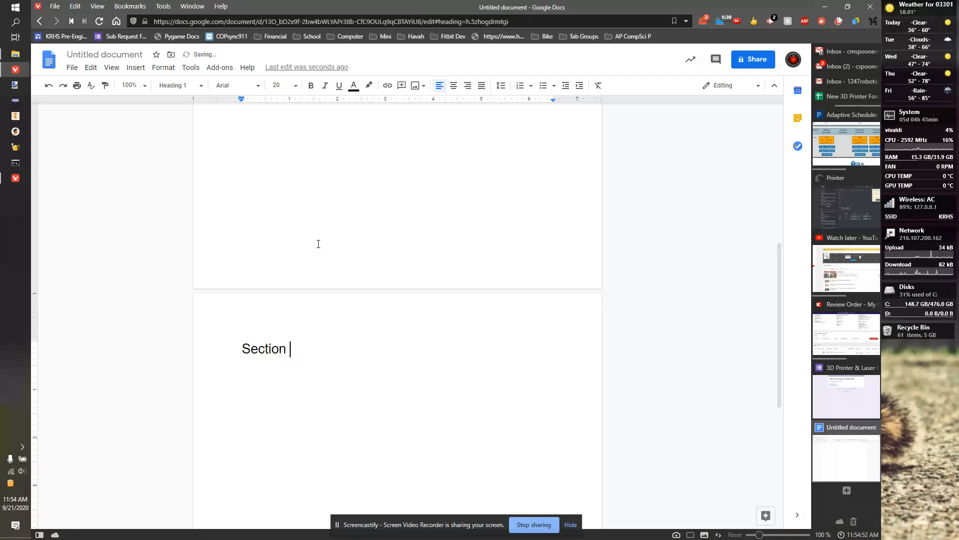
text(1)
key(Return)
Step: Add 'Some stuff about section 1' below it in Heading 2
click(197, 86)
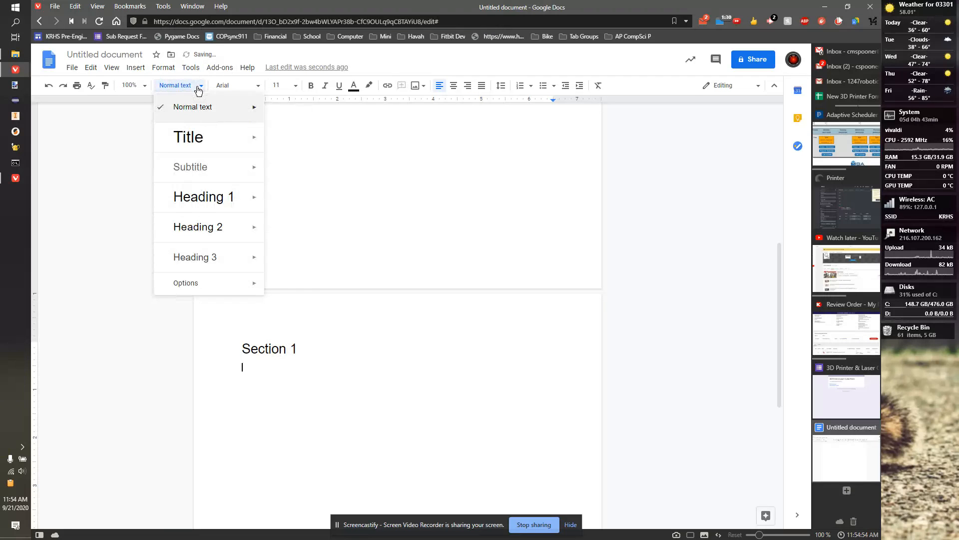
click(210, 227)
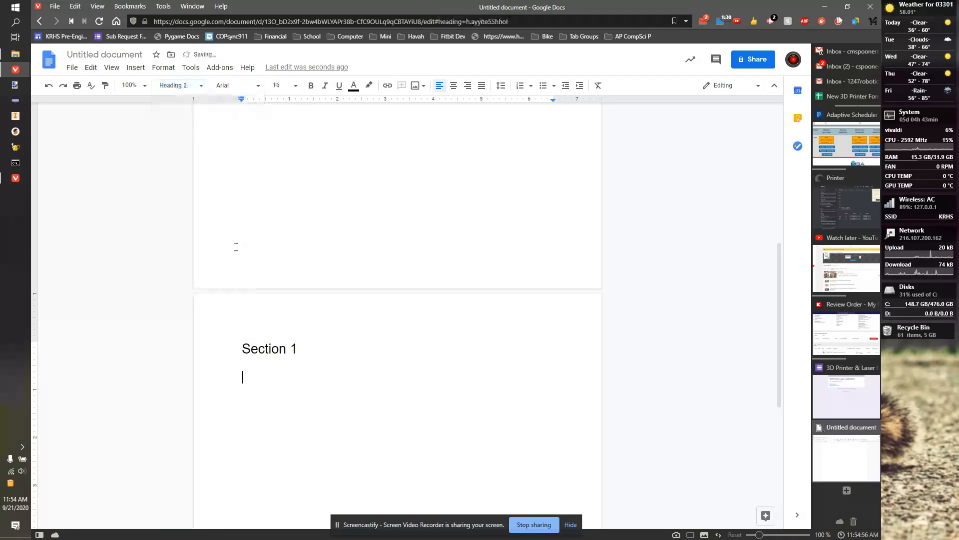
text(Some stuff about)
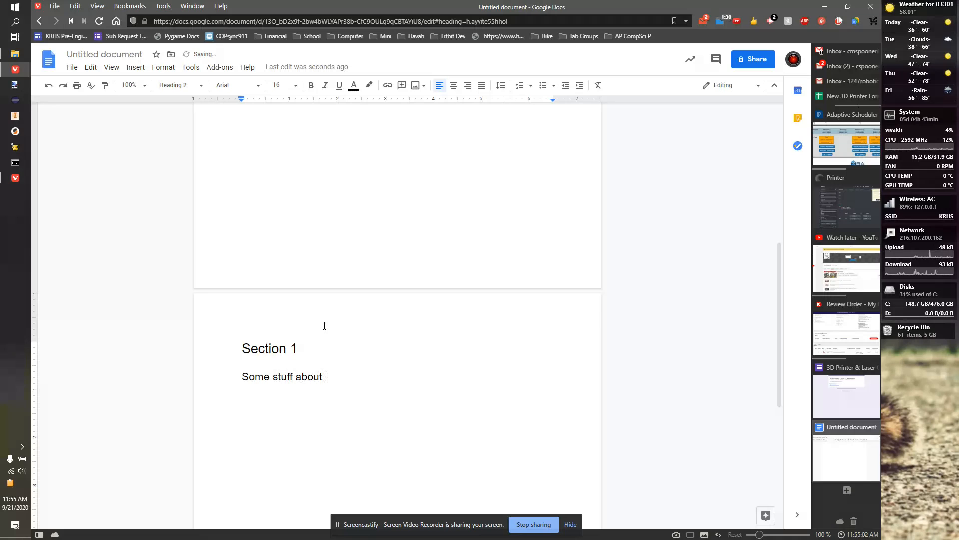
text( section 1)
key(Return)
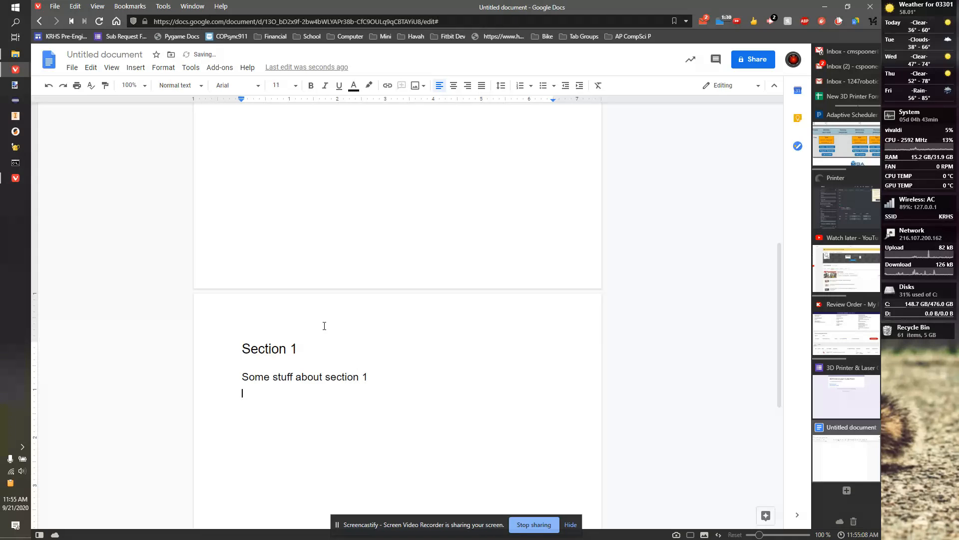
scroll(321, 333, up, 7)
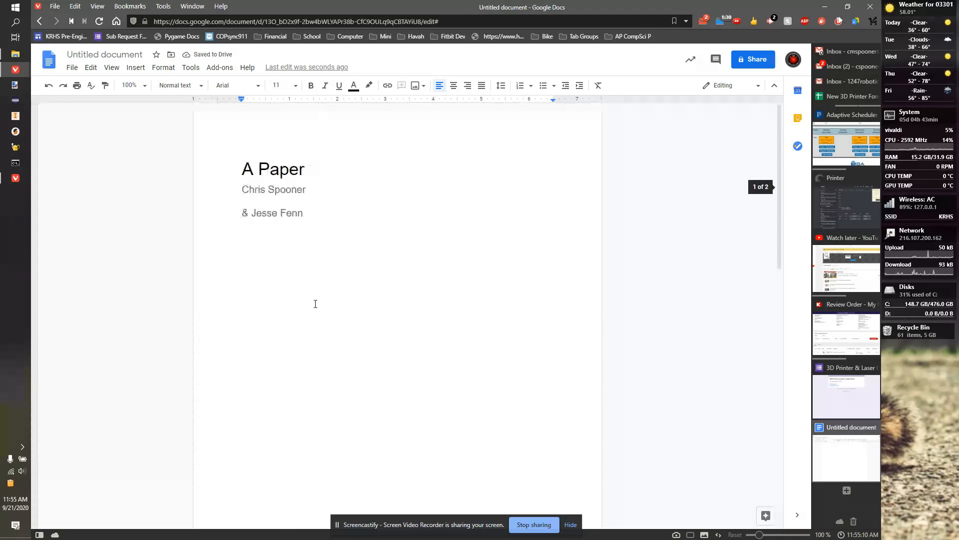
scroll(276, 258, down, 6)
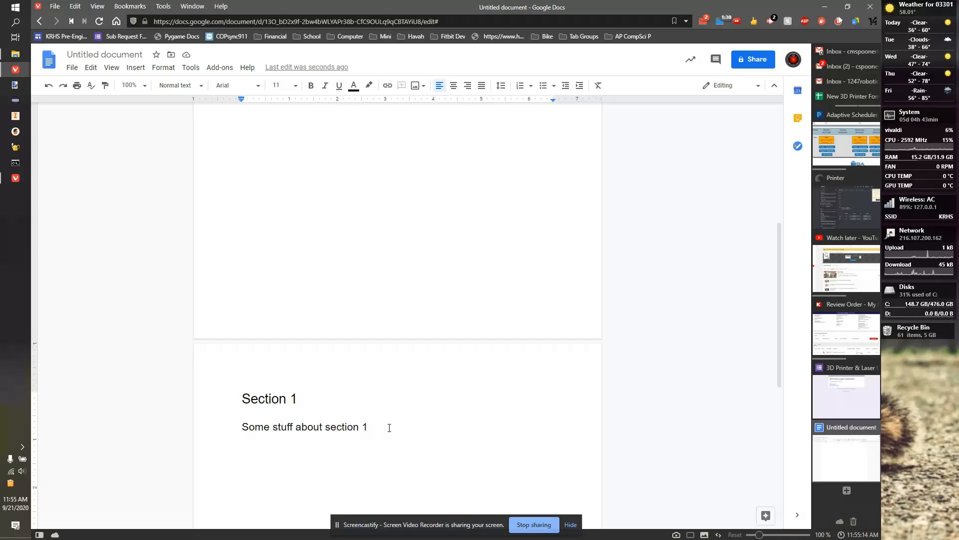
Step: Start a new page with the heading 'Section 2' in Heading 1
key(ctrl+Return)
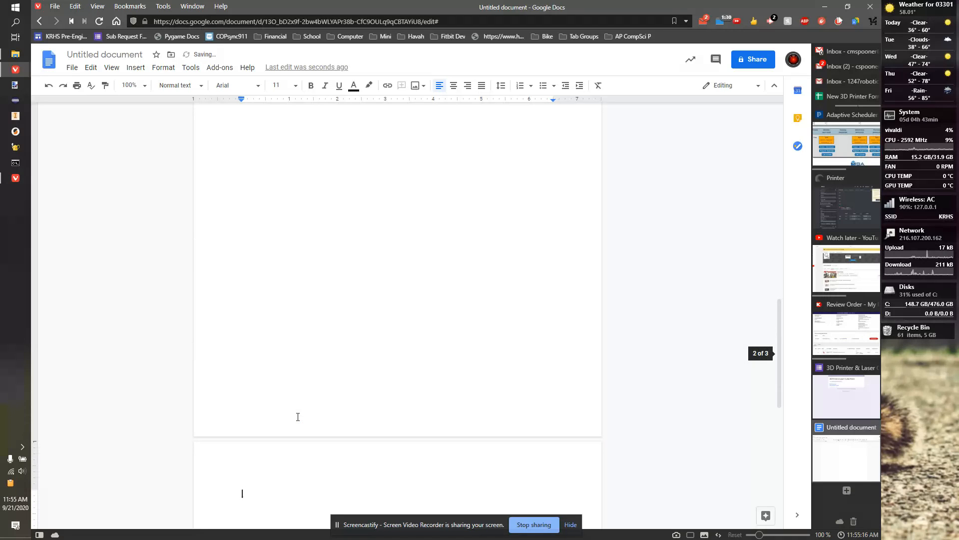
click(193, 86)
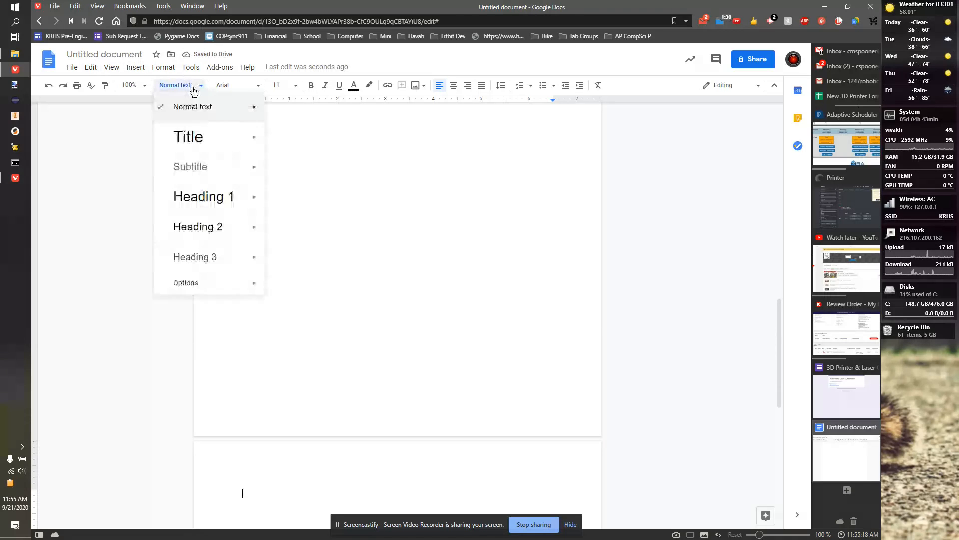
mouse_move(220, 226)
click(238, 202)
text(Section 2)
key(Return)
Step: Add 'Some other stuff' in Heading 2 beneath Section 2
click(178, 86)
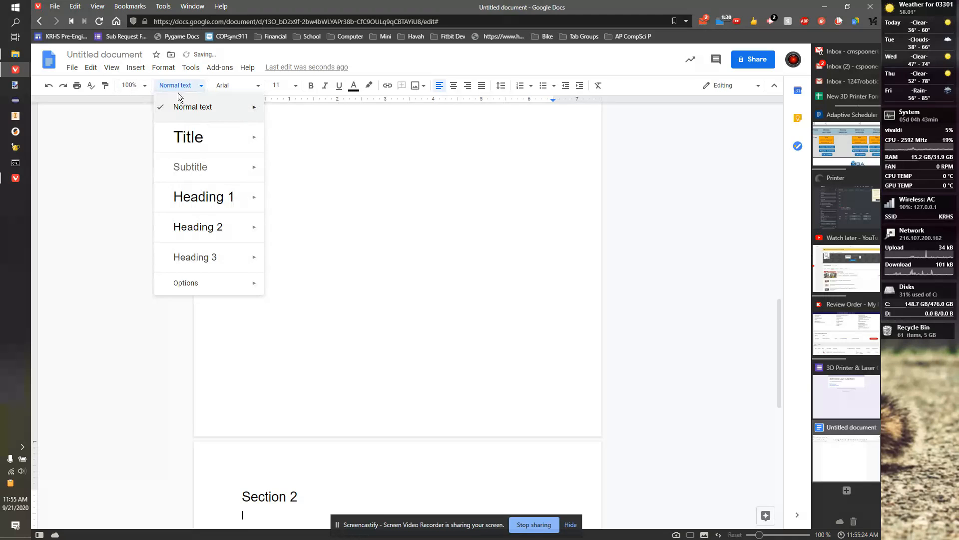
click(207, 225)
scroll(326, 260, up, 5)
scroll(327, 260, down, 1)
scroll(327, 260, down, 5)
text(So)
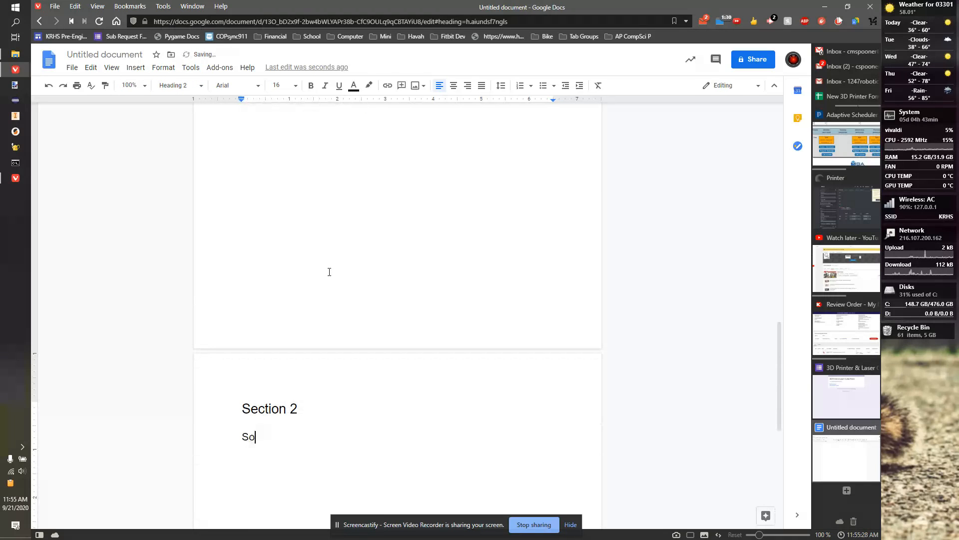
text(me other stuff)
scroll(339, 236, up, 8)
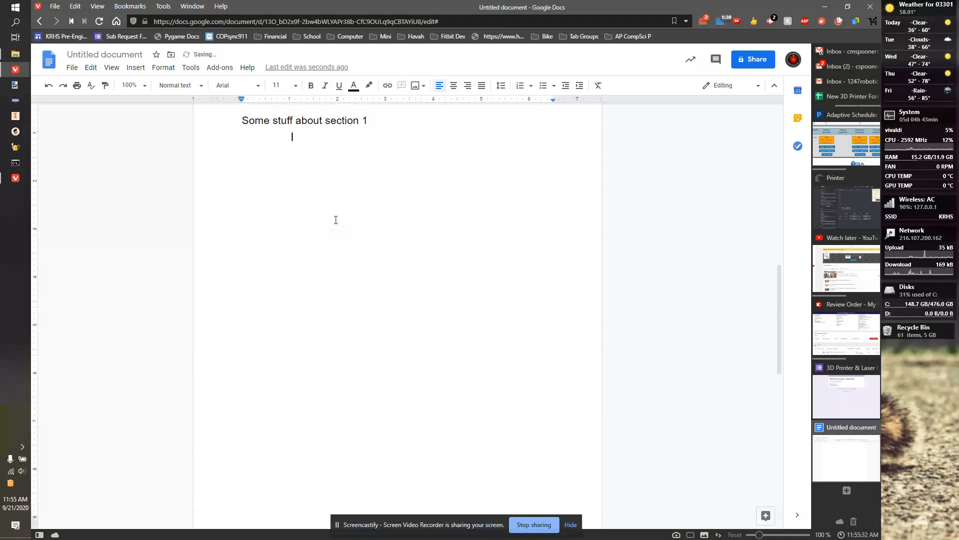
click(243, 293)
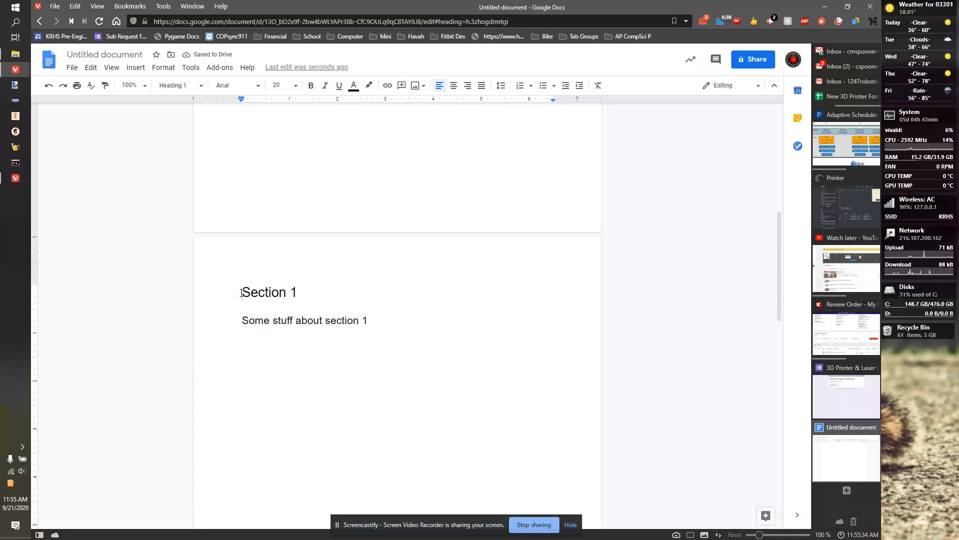
Step: Add a new Normal text line below the author lines
click(135, 67)
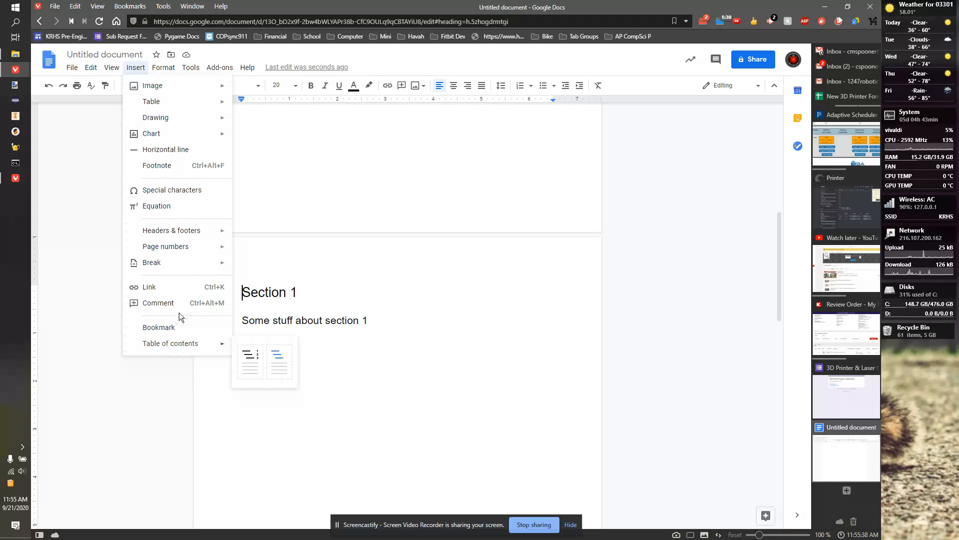
click(300, 202)
scroll(299, 202, up, 10)
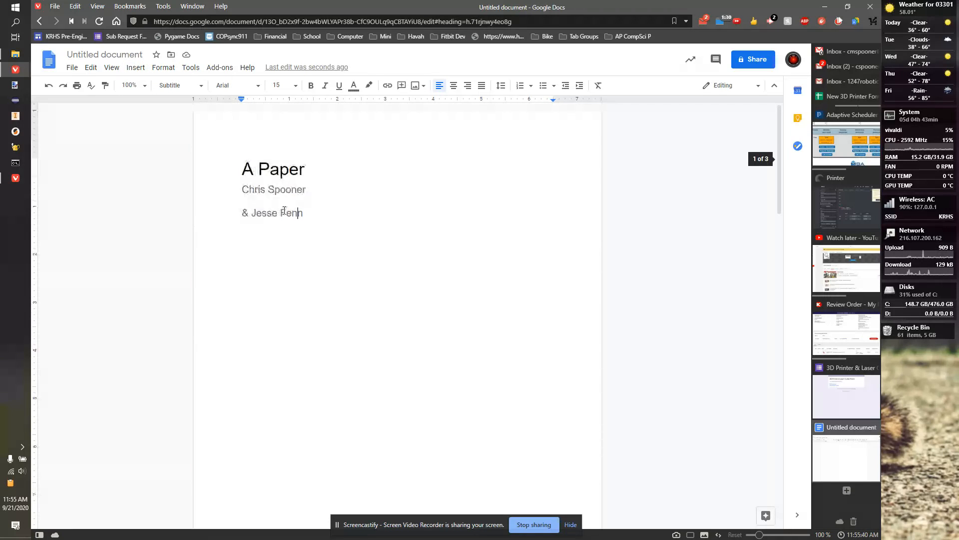
key(Return)
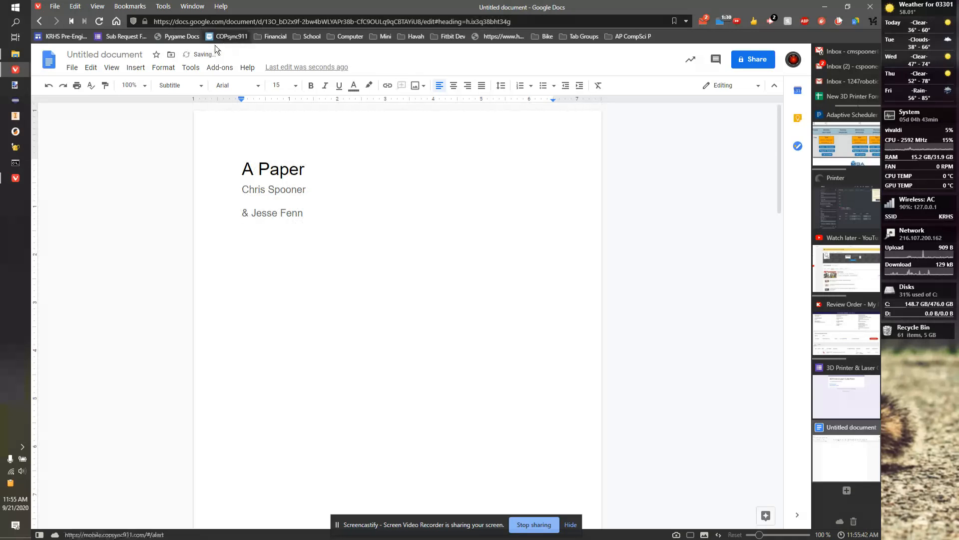
click(200, 87)
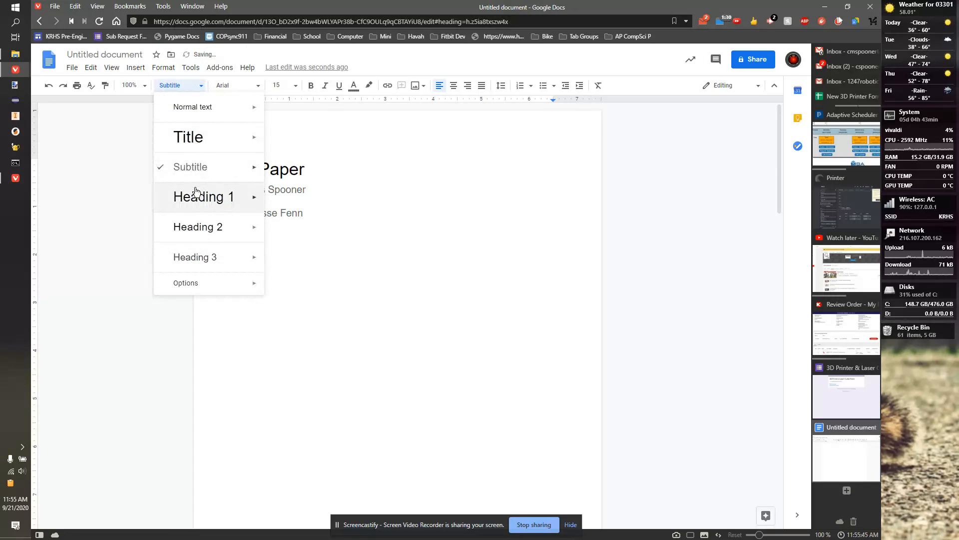
click(189, 111)
Step: Insert a table of contents with page numbers on that line
click(131, 68)
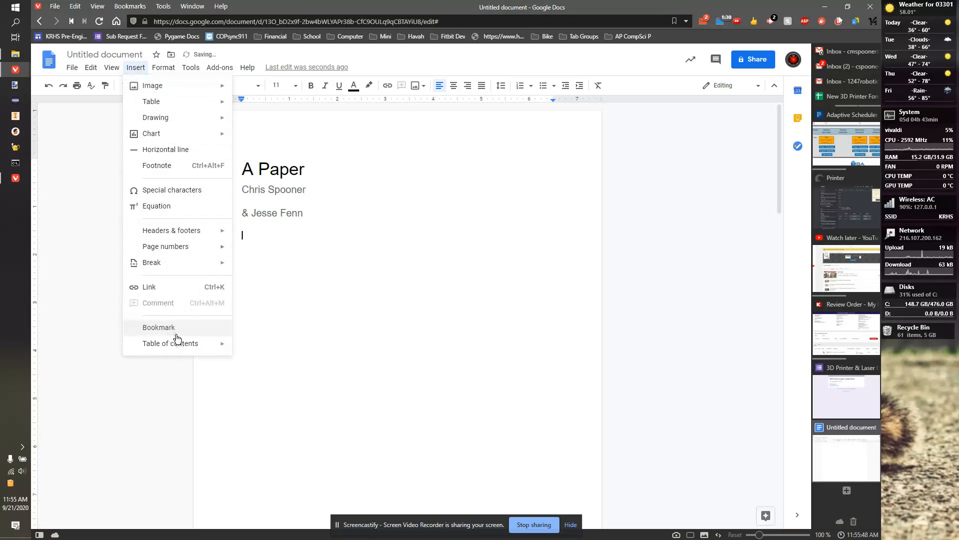
mouse_move(178, 343)
click(250, 354)
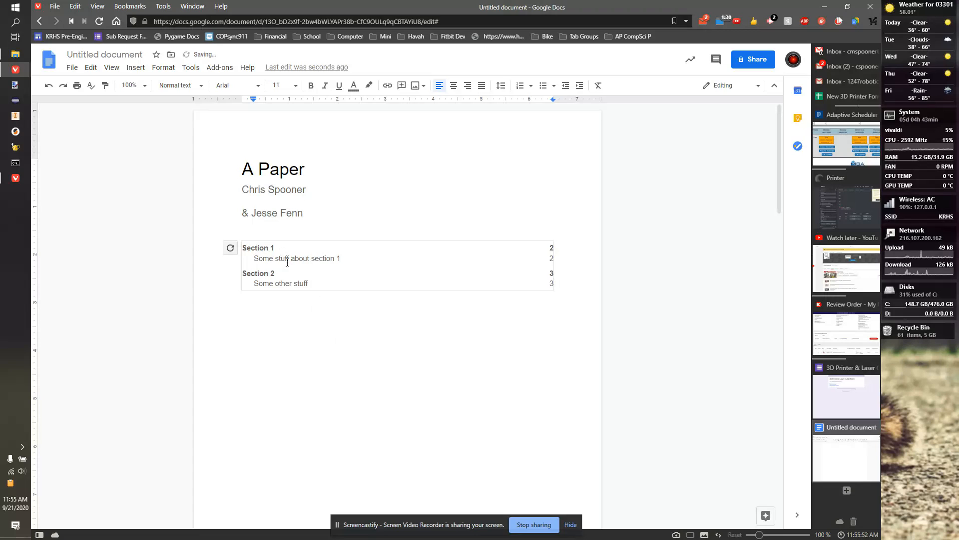
scroll(289, 257, down, 8)
Step: Add a Heading 3 'Good Stuff' after 'Some stuff about section 1'
click(385, 319)
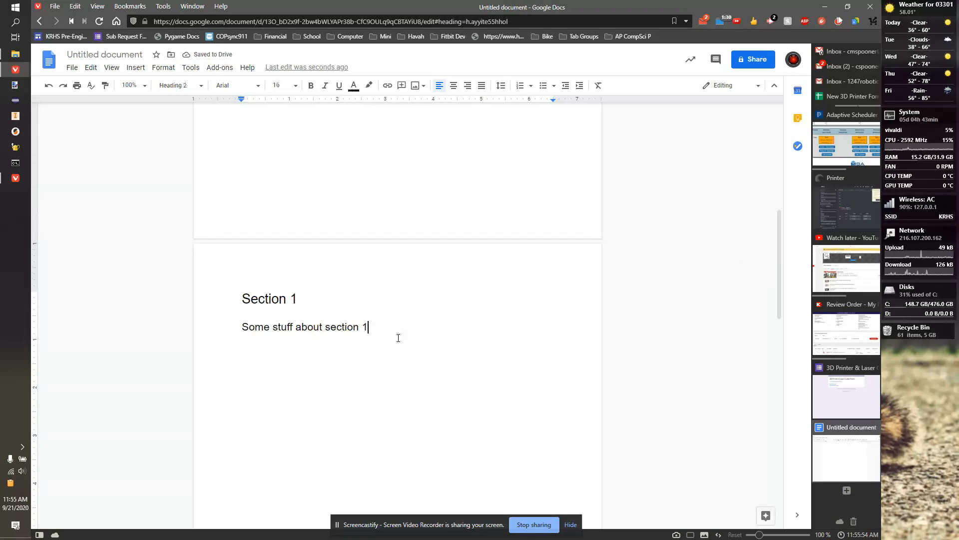
key(Return)
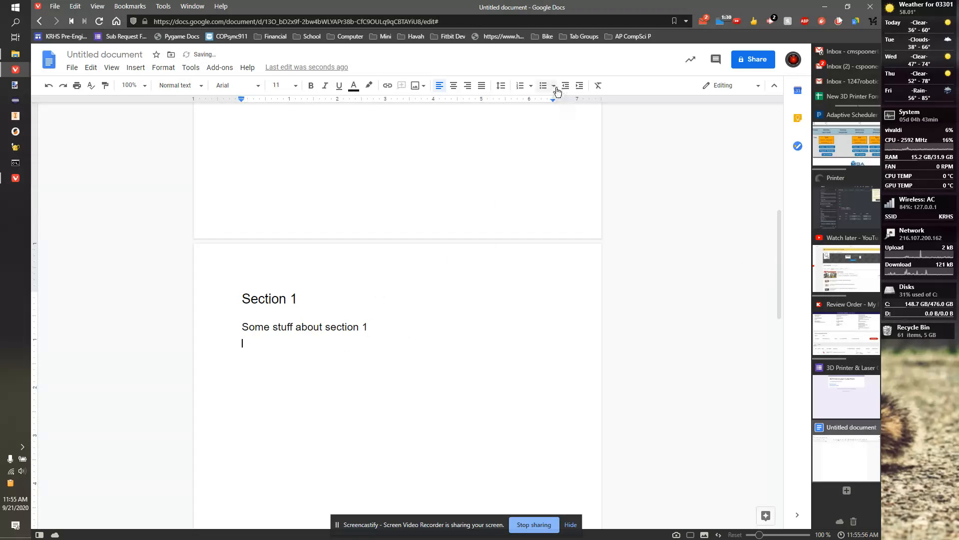
click(180, 89)
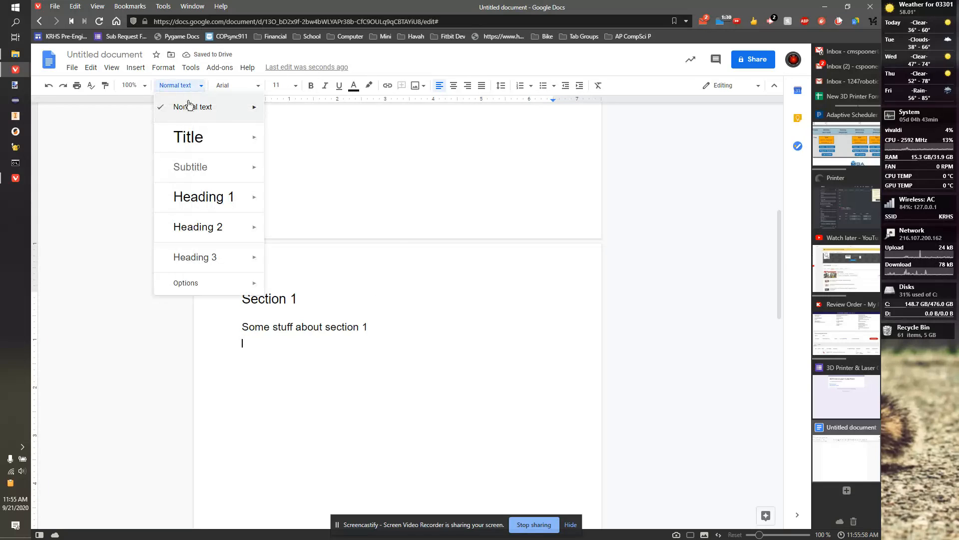
click(220, 255)
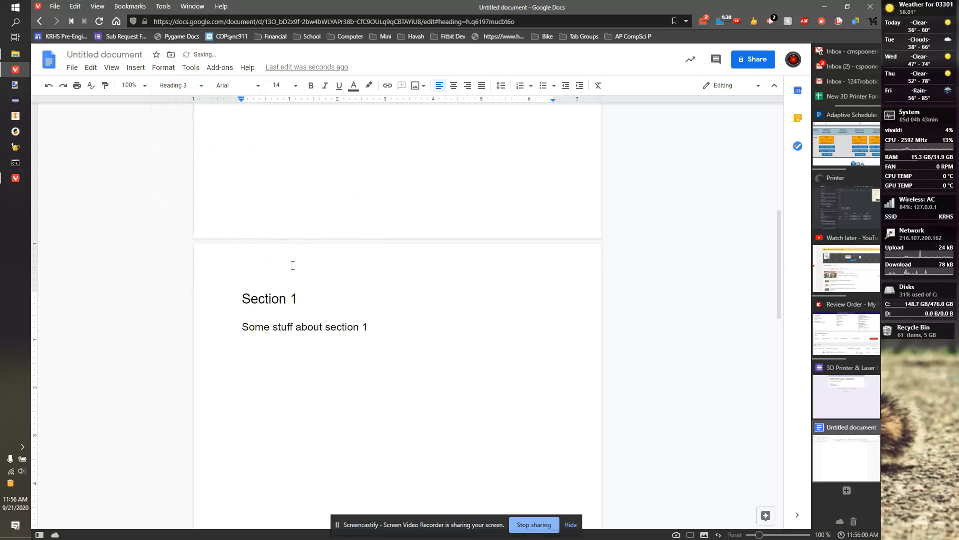
text(Good Stuff)
Step: Add a bulleted list of cats, dogs and lasers under Good Stuff
key(Return)
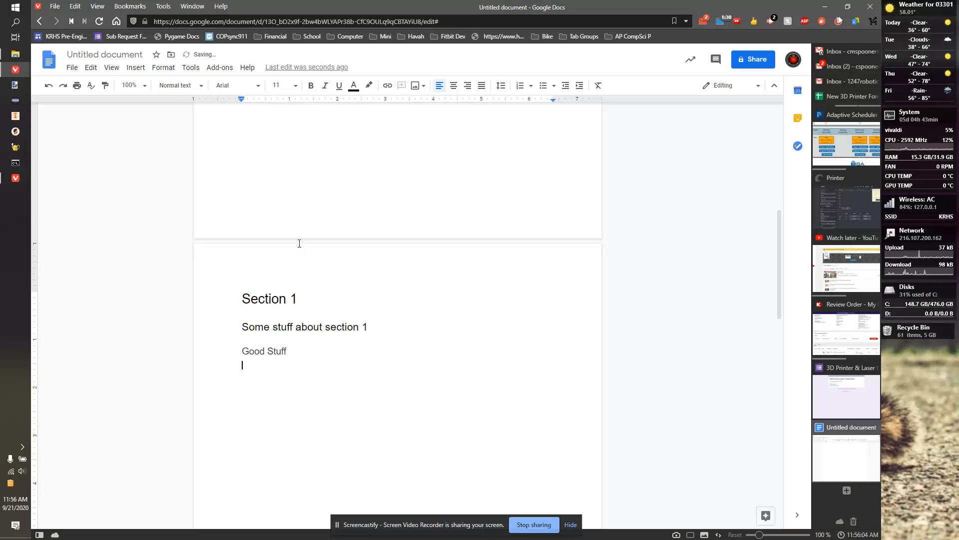
click(543, 85)
text(cats )
text(d)
text(ogs)
key(Return)
text(lasers)
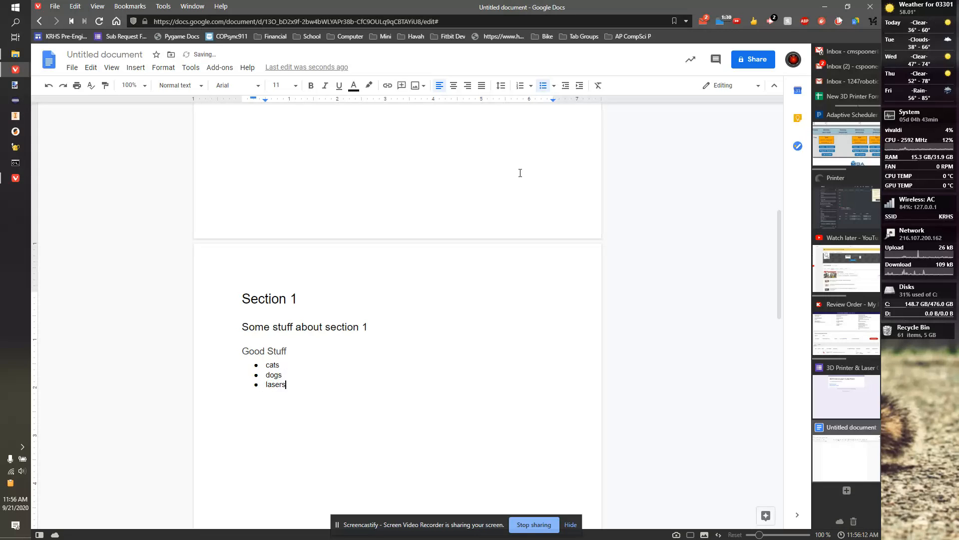
scroll(344, 262, up, 7)
click(298, 224)
Step: Refresh the table of contents and follow its Good Stuff link to the heading on page 2
click(231, 198)
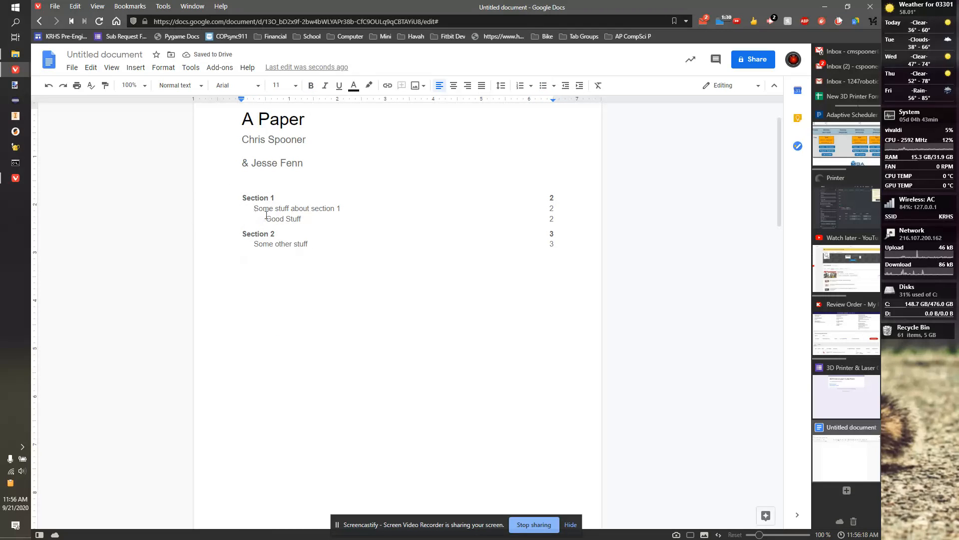
click(277, 219)
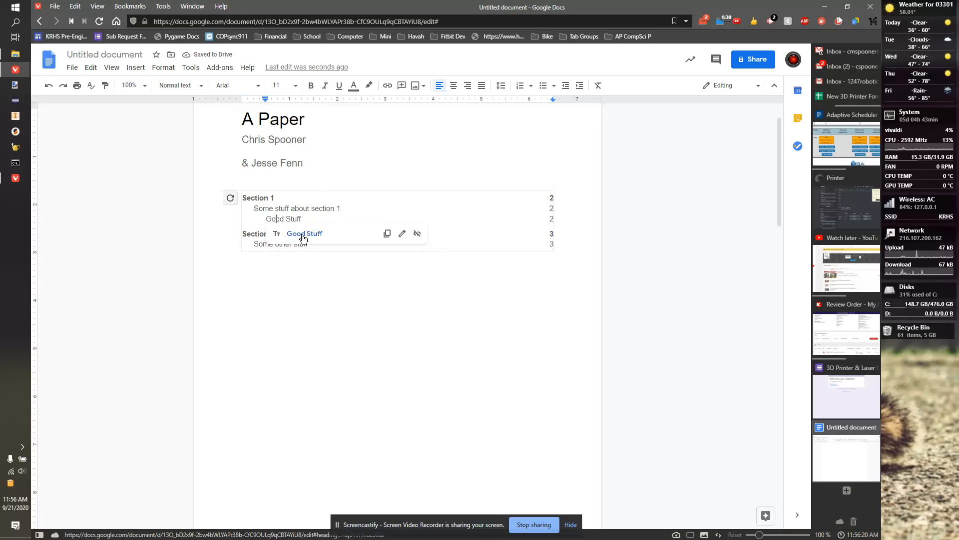
click(303, 234)
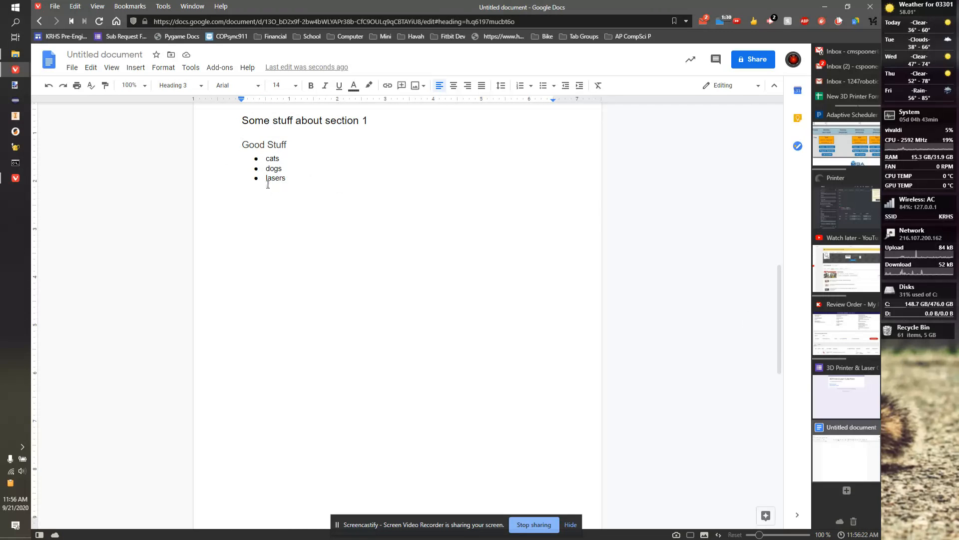
scroll(350, 238, up, 2)
scroll(317, 233, up, 6)
scroll(309, 232, down, 4)
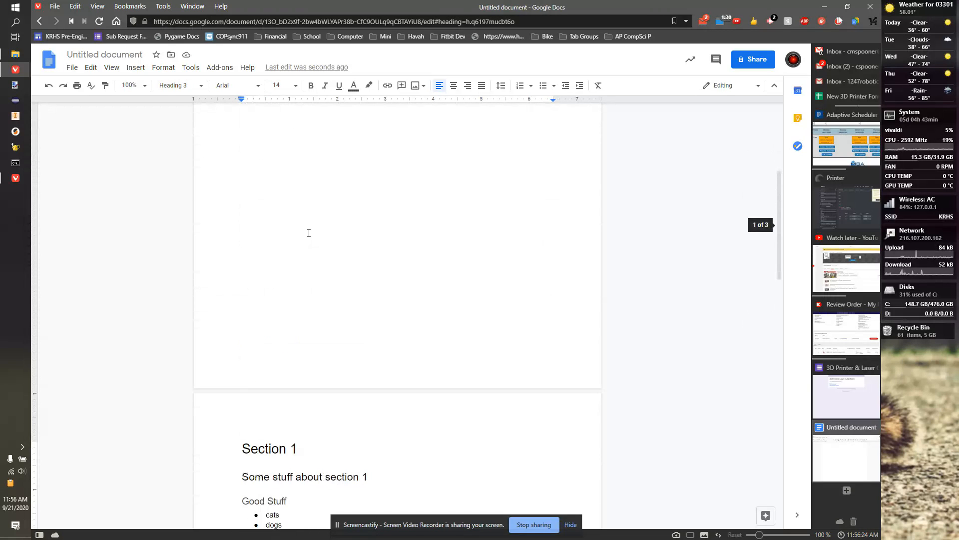
scroll(272, 284, down, 10)
scroll(275, 280, up, 12)
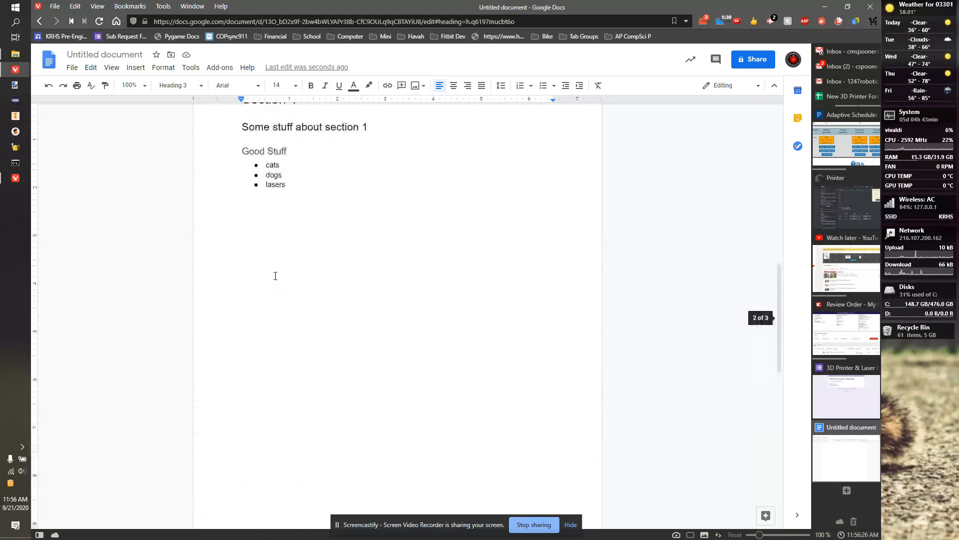
Step: Make the Section 1 heading bold and set its font to Caveat
double_click(265, 398)
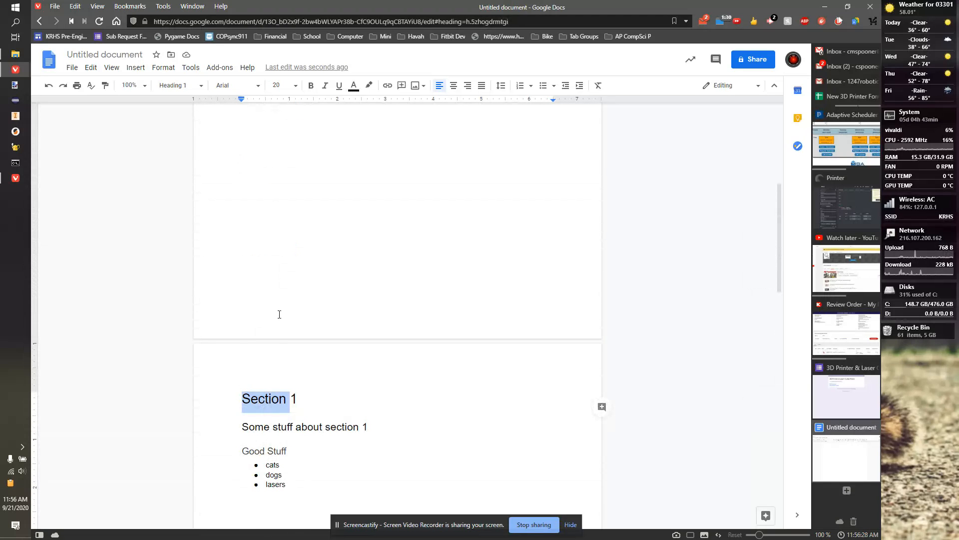
drag(299, 398, 242, 399)
click(311, 85)
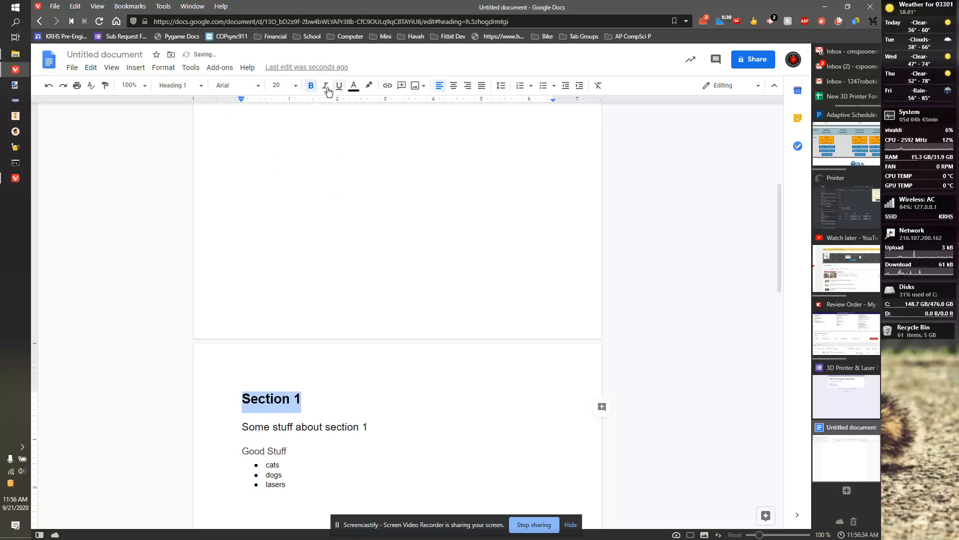
click(241, 87)
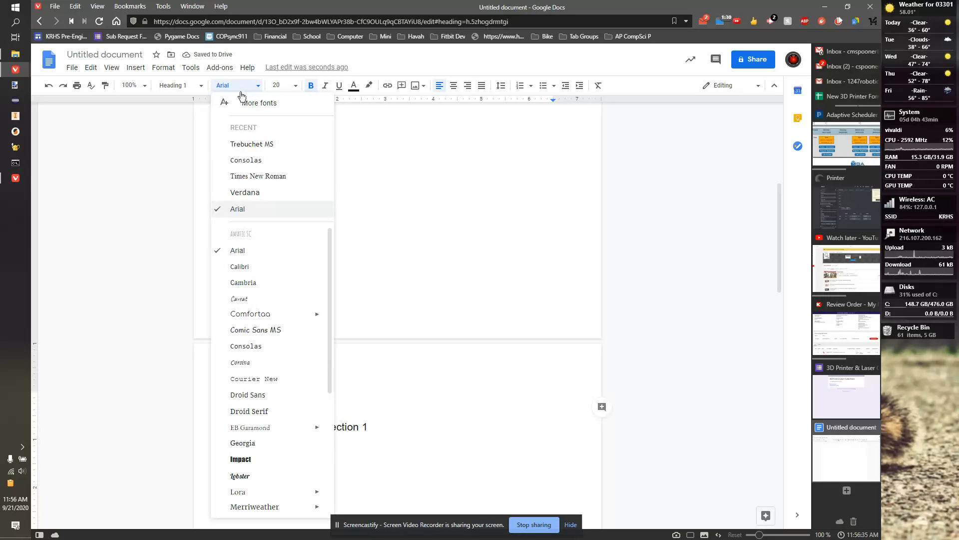
click(256, 300)
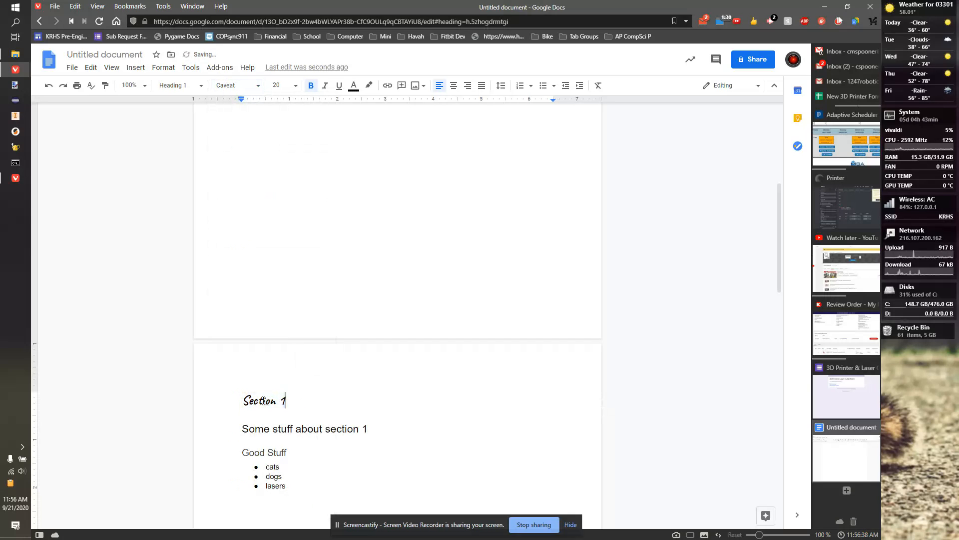
scroll(306, 301, down, 4)
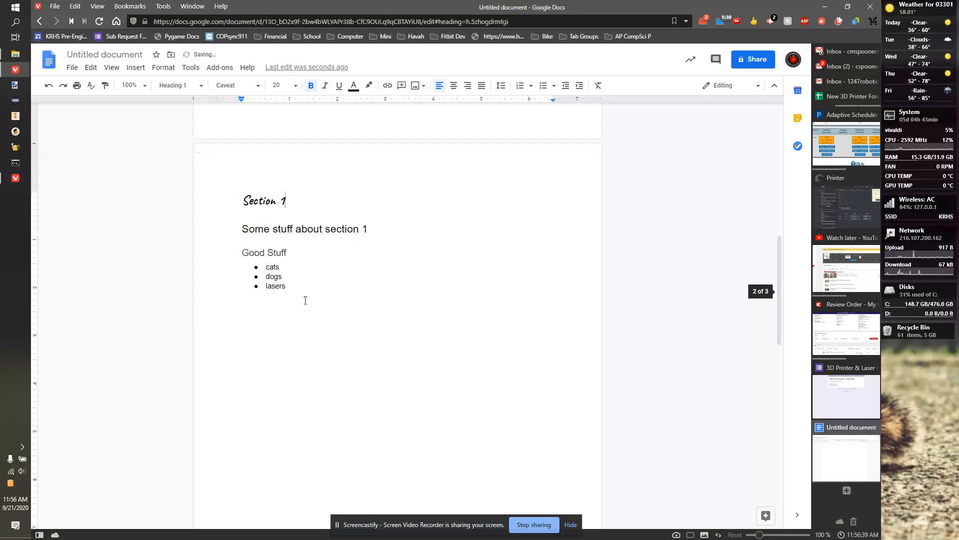
Step: Update Heading 1 to match Section 1, and confirm Section 2 now appears in Caveat
triple_click(269, 199)
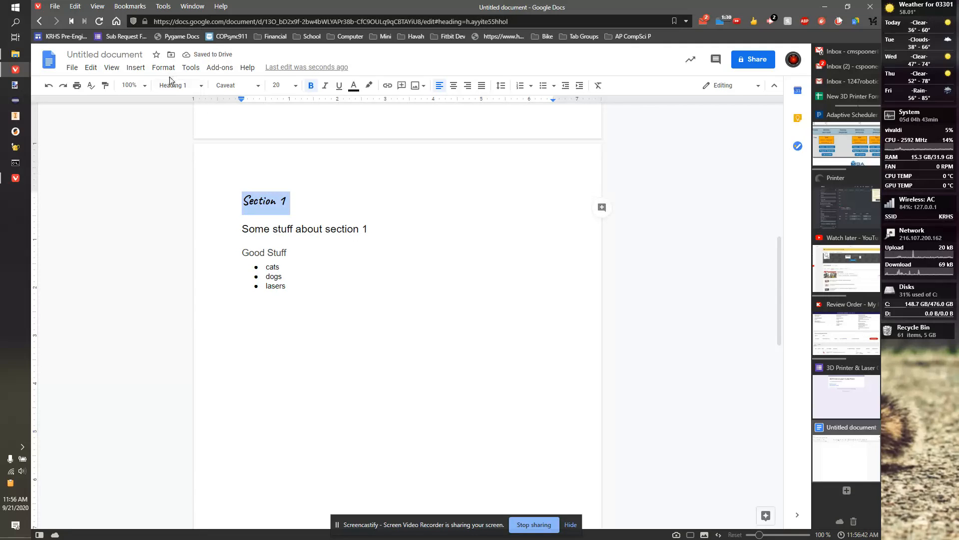
right_click(281, 205)
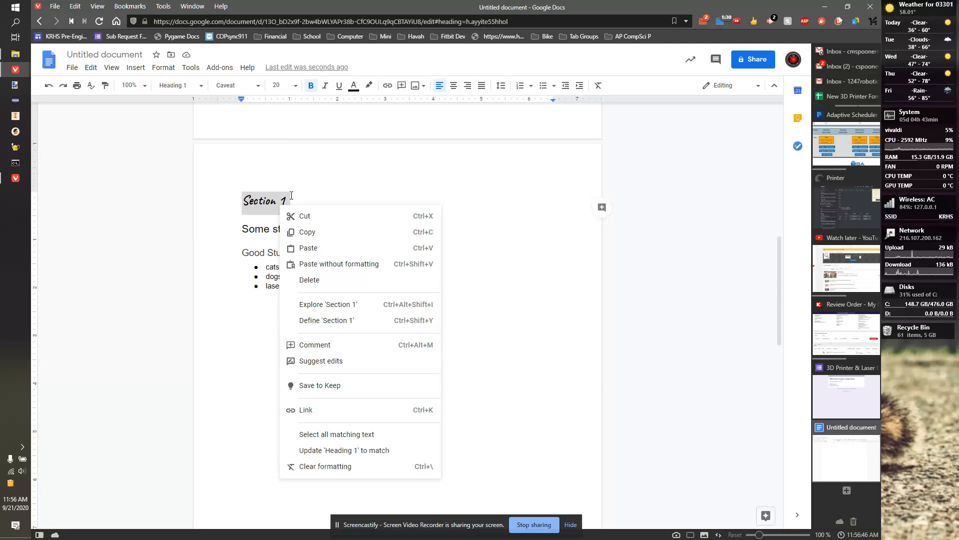
click(364, 450)
scroll(345, 322, down, 5)
scroll(346, 323, down, 4)
scroll(296, 368, up, 8)
scroll(287, 335, up, 2)
scroll(279, 281, down, 9)
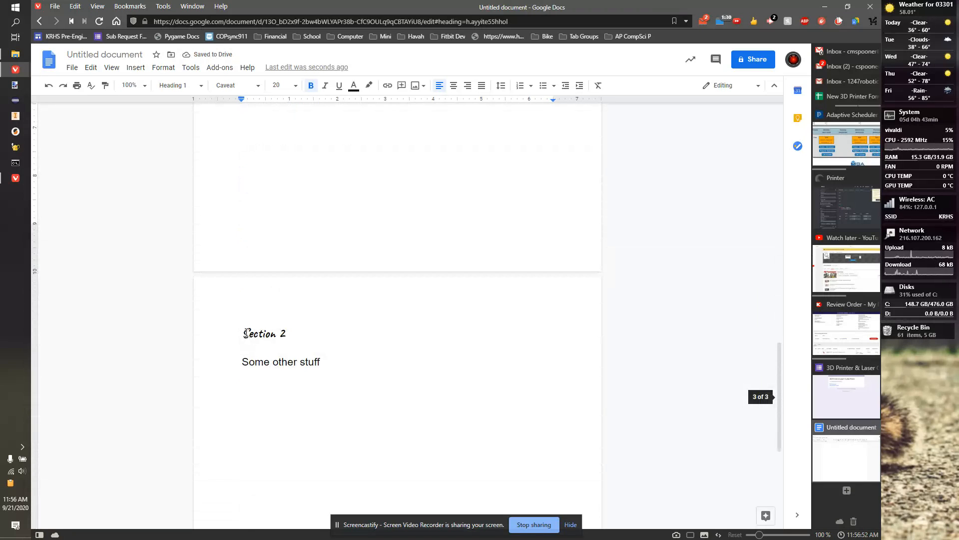
drag(244, 333, 293, 333)
Step: Refresh the table of contents and jump to Section 1 through its entry
scroll(316, 324, up, 10)
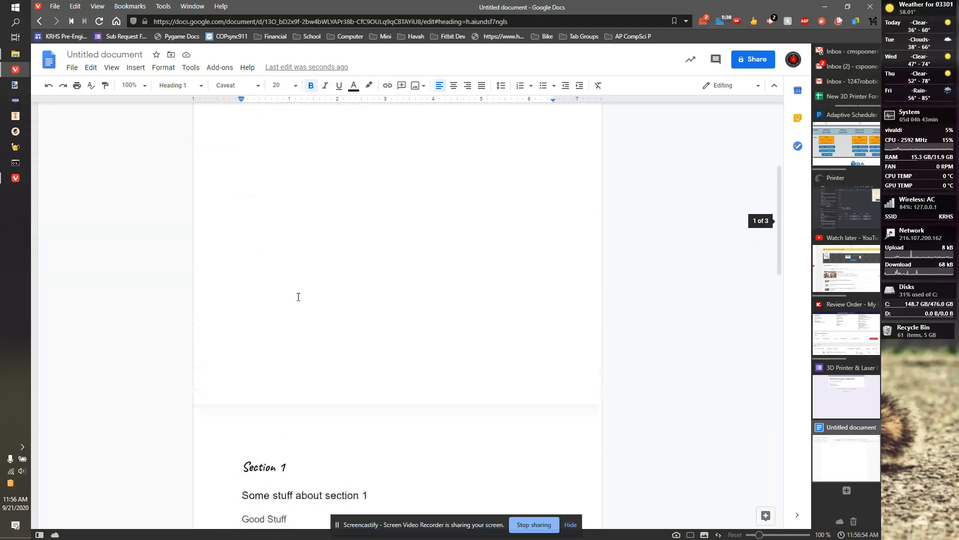
click(300, 292)
click(232, 248)
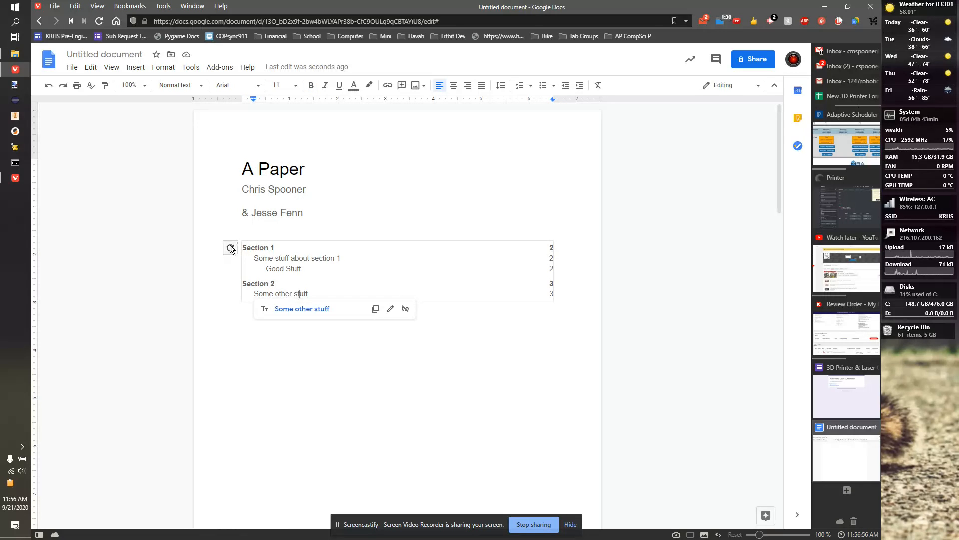
click(286, 257)
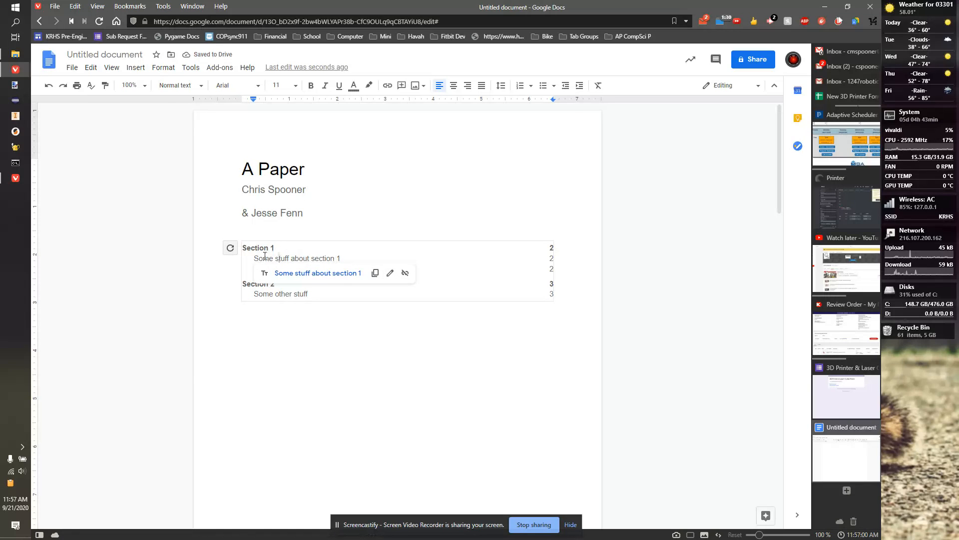
click(321, 273)
scroll(342, 326, down, 2)
drag(243, 303, 311, 306)
scroll(300, 329, down, 3)
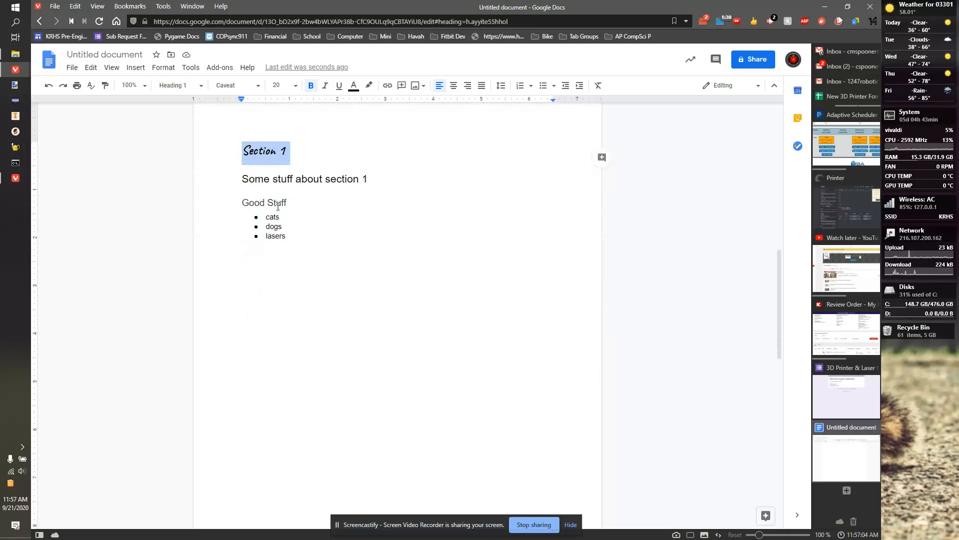
Step: Set 'Some stuff about section 1' to italic Caveat and update Heading 2 to match
triple_click(287, 174)
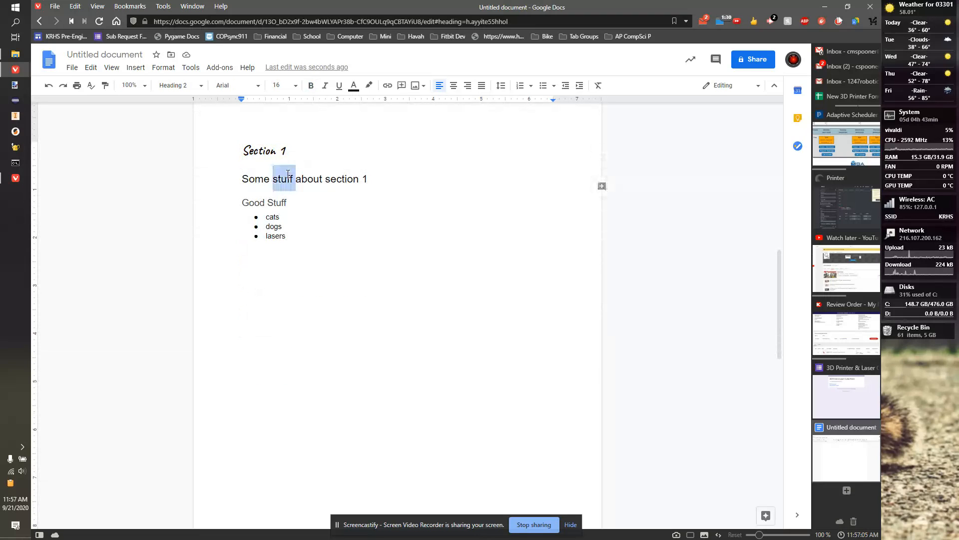
click(260, 87)
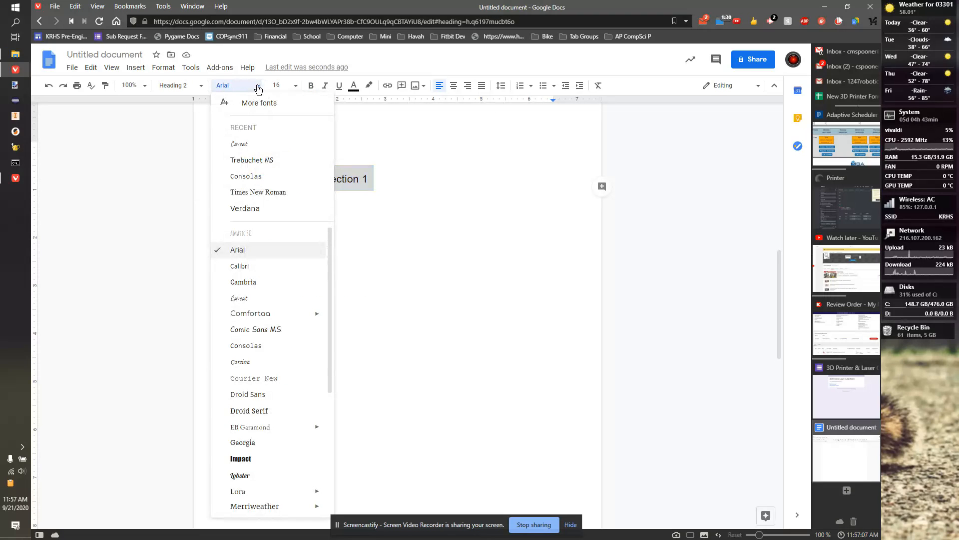
click(260, 147)
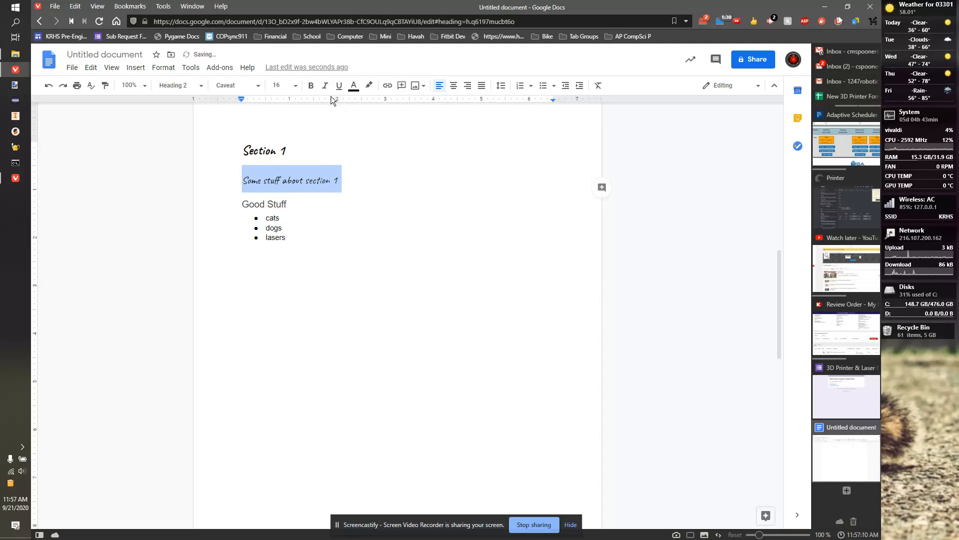
click(325, 86)
click(361, 194)
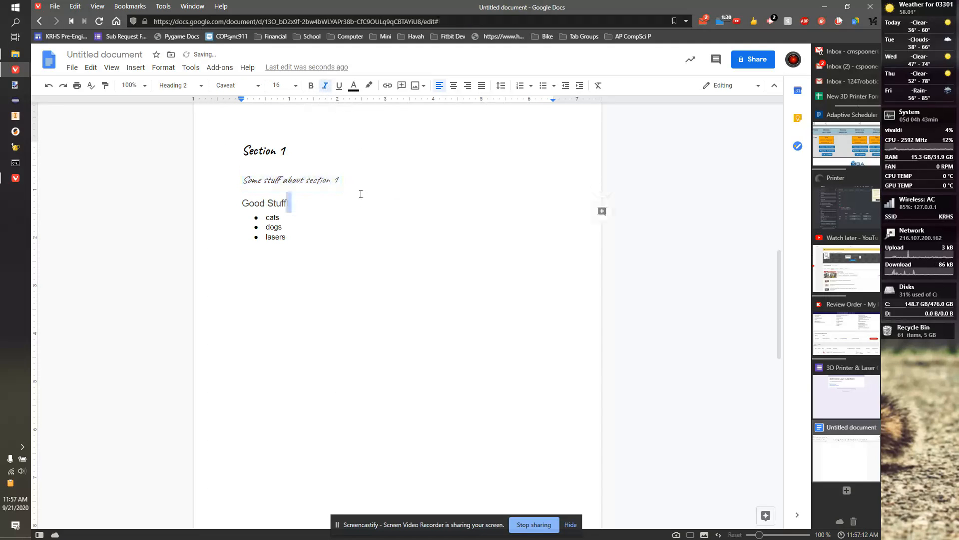
right_click(317, 177)
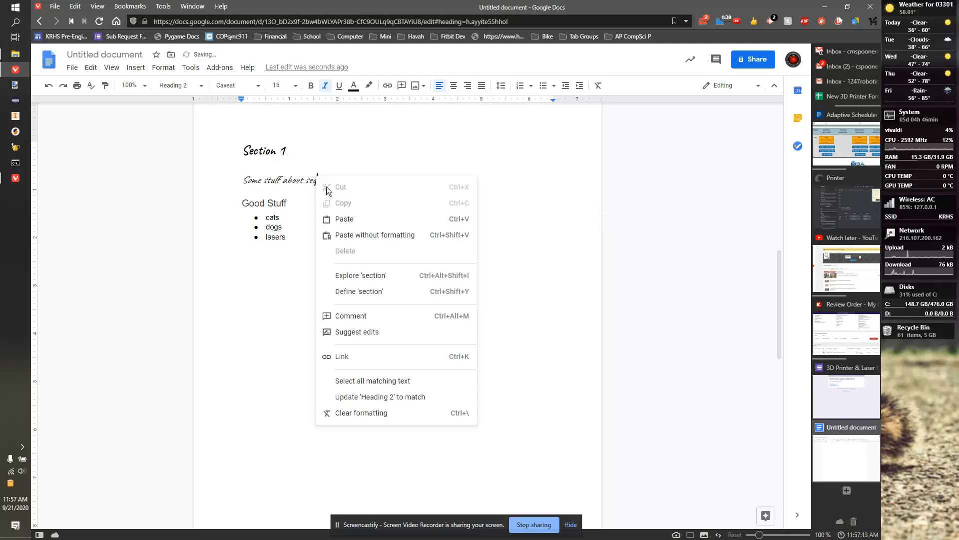
click(411, 398)
Step: Check that 'Some other stuff' now shows in italic Caveat
scroll(373, 332, down, 8)
click(263, 314)
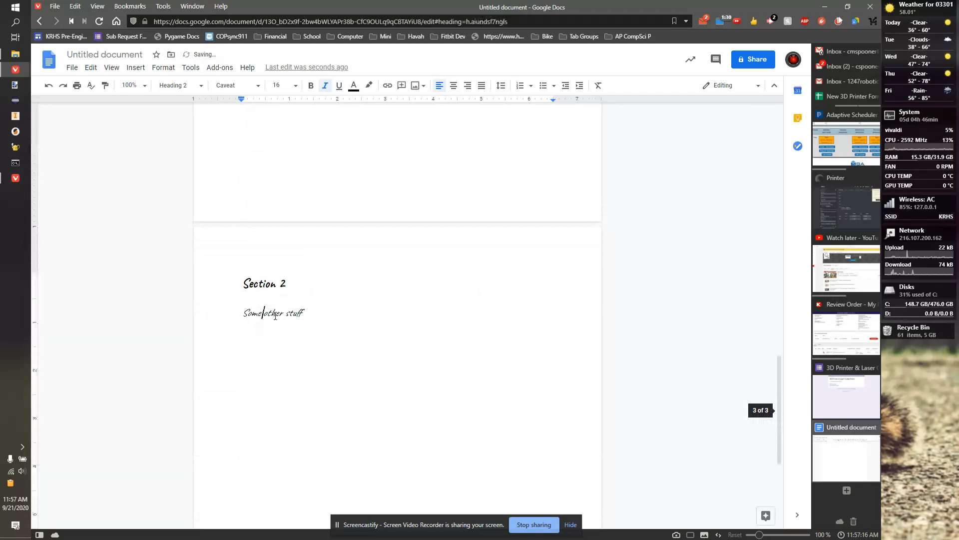
double_click(275, 316)
scroll(280, 318, up, 10)
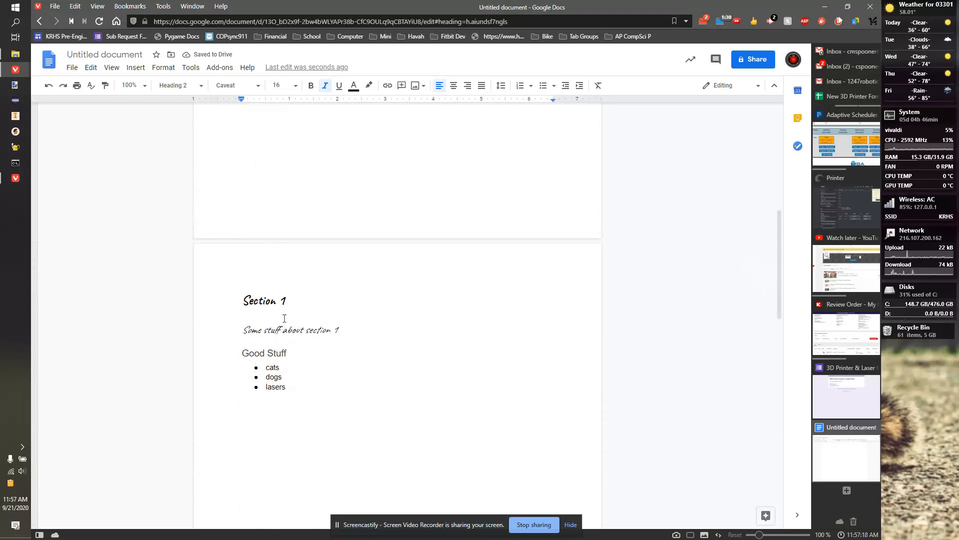
scroll(257, 332, down, 2)
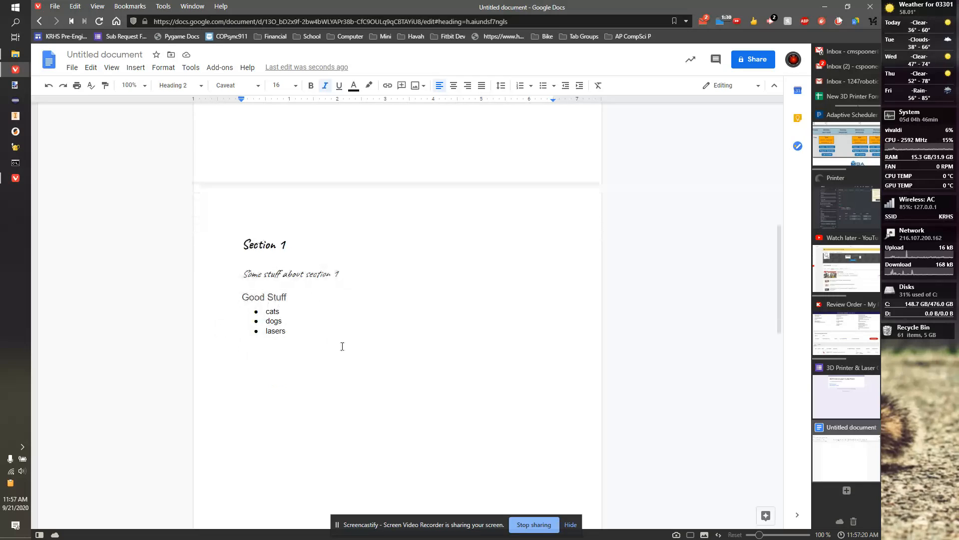
scroll(281, 265, up, 9)
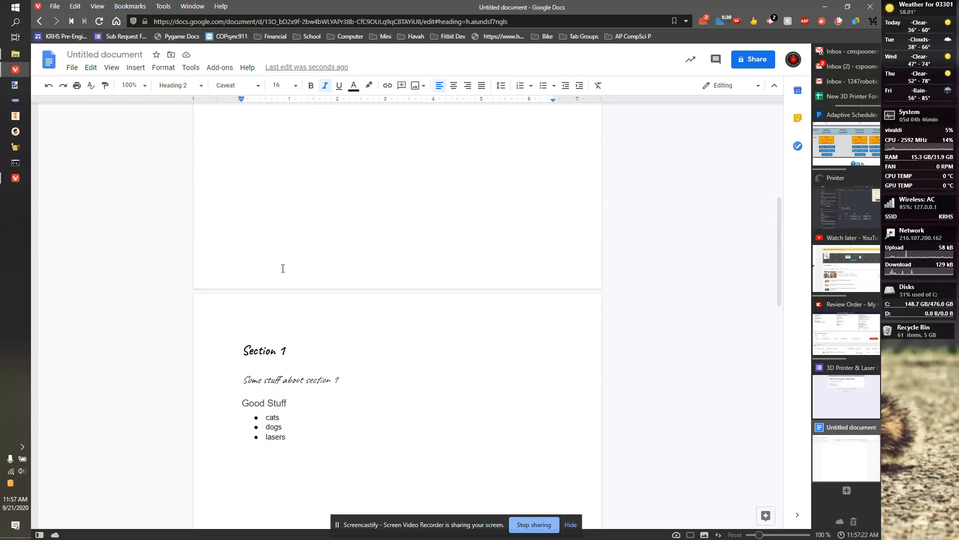
scroll(355, 262, down, 1)
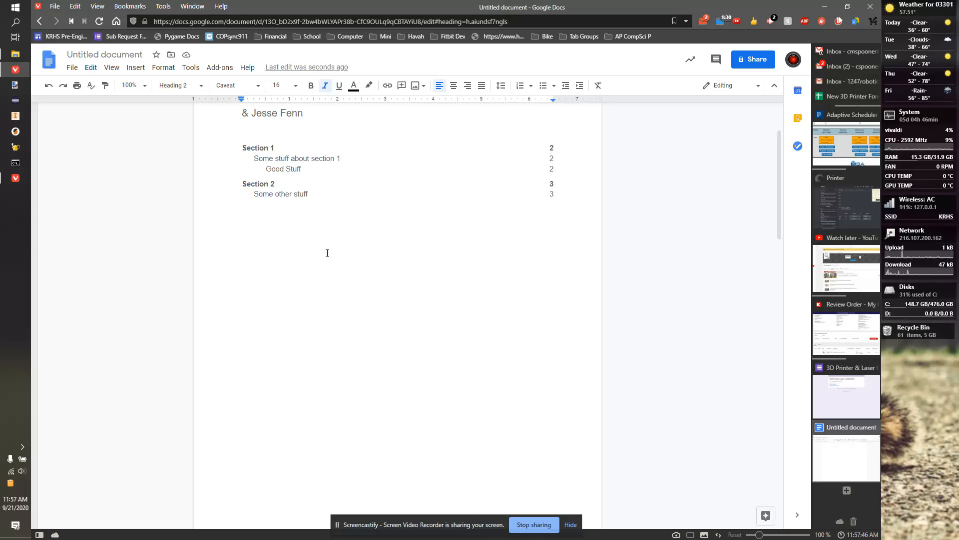
scroll(398, 270, up, 2)
scroll(272, 191, down, 2)
scroll(350, 230, down, 3)
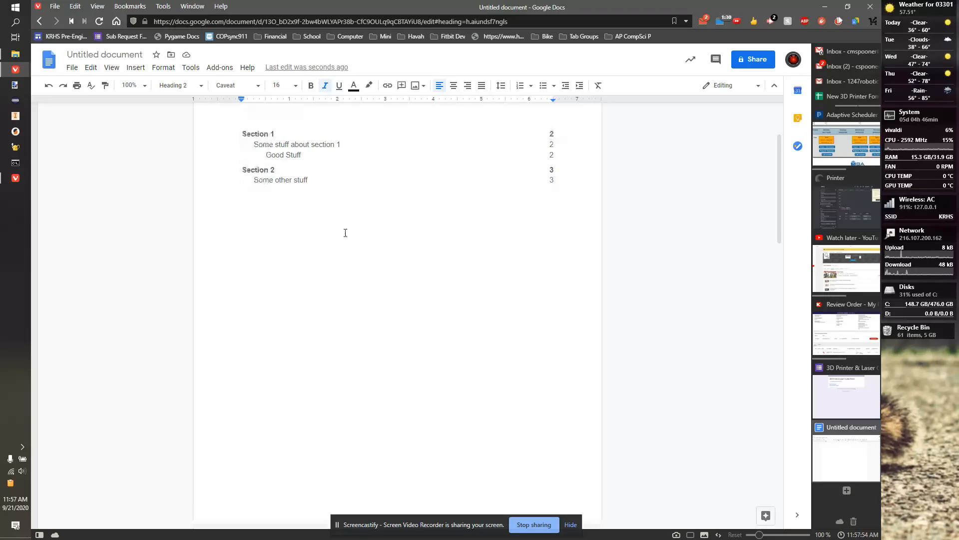
scroll(349, 240, down, 8)
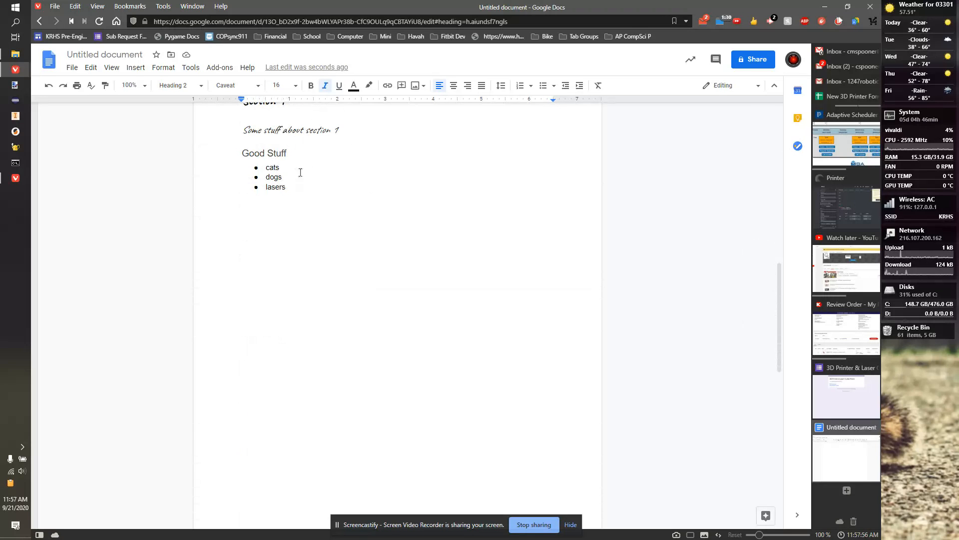
scroll(322, 198, up, 3)
scroll(295, 280, down, 2)
Step: After 'lasers', add filler bullets 'sd', 'ds' and 'asdasd', then delete the extra lines
click(298, 247)
click(300, 242)
key(Return)
text(sd)
key(Return)
key(Return)
text(ds)
key(Return)
text(asd)
key(Return)
text(asd)
key(Return)
text(asd)
Step: Extend the Good Stuff list with filler bullets 'sd', 's' and 'sd fdg'
key(Return)
key(BackSpace)
key(BackSpace)
key(BackSpace)
key(BackSpace)
key(BackSpace)
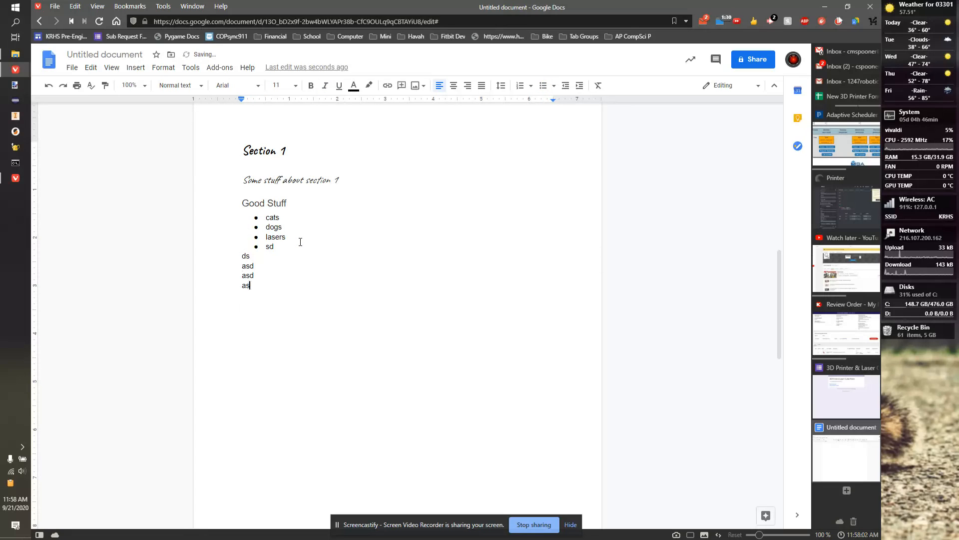
key(BackSpace)
key(BackSpace)
key(BackSpace)
key(BackSpace)
key(BackSpace)
key(BackSpace)
key(BackSpace)
key(BackSpace)
key(BackSpace)
key(BackSpace)
key(BackSpace)
key(Return)
text(sd)
key(Return)
Step: Add filler entries 'fg', 'df', 'fhd' and a long line of filler words below
key(Return)
key(BackSpace)
key(BackSpace)
text(s)
key(Return)
text(sd )
text(fdg)
key(Return)
text(fg)
key(Return)
text(df)
key(Return)
text(fhd)
key(Return)
key(Return)
text(as asf fsad dfs dds f fdd sdf sd ds fs fds ds fs dfds fds fdfs fd)
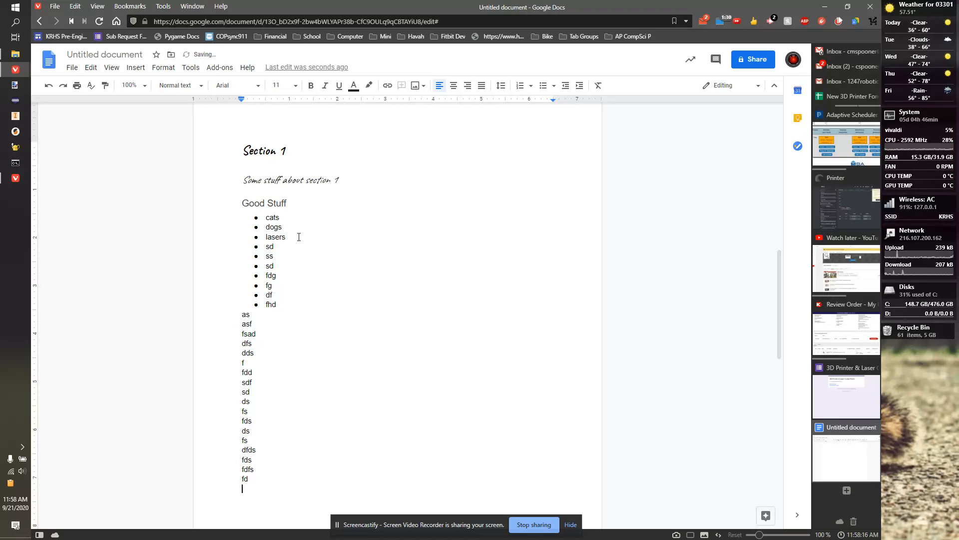
Step: Type more filler words and a new 'sfsefr' line so Section 2 lands on page 4
scroll(343, 355, down, 7)
text(sfd fsd)
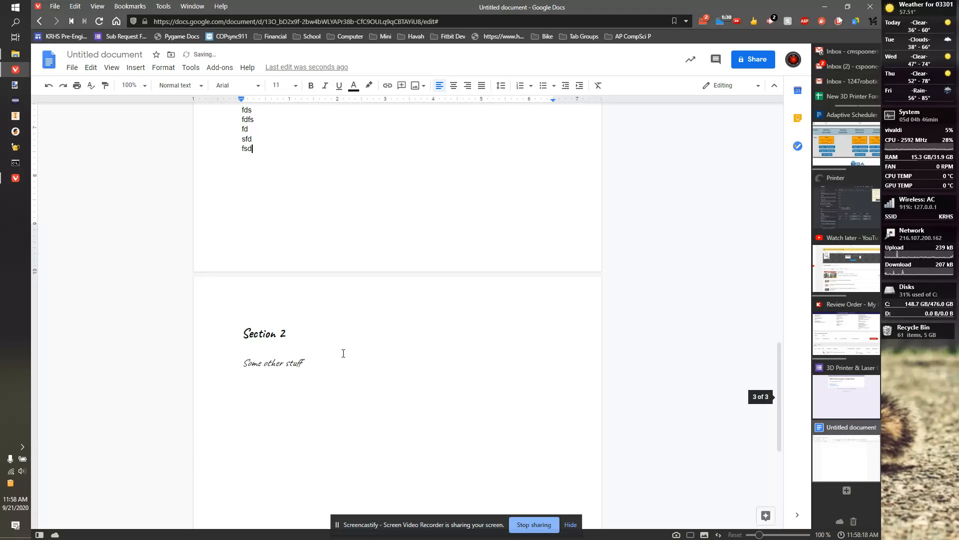
text( sdf dfs dfdfs df dsf dsfdfs dsf)
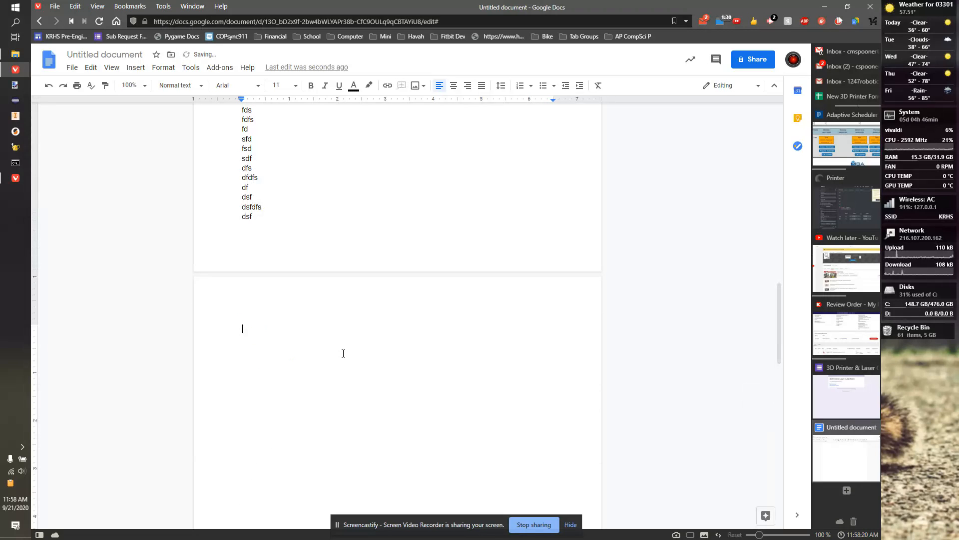
scroll(350, 350, down, 12)
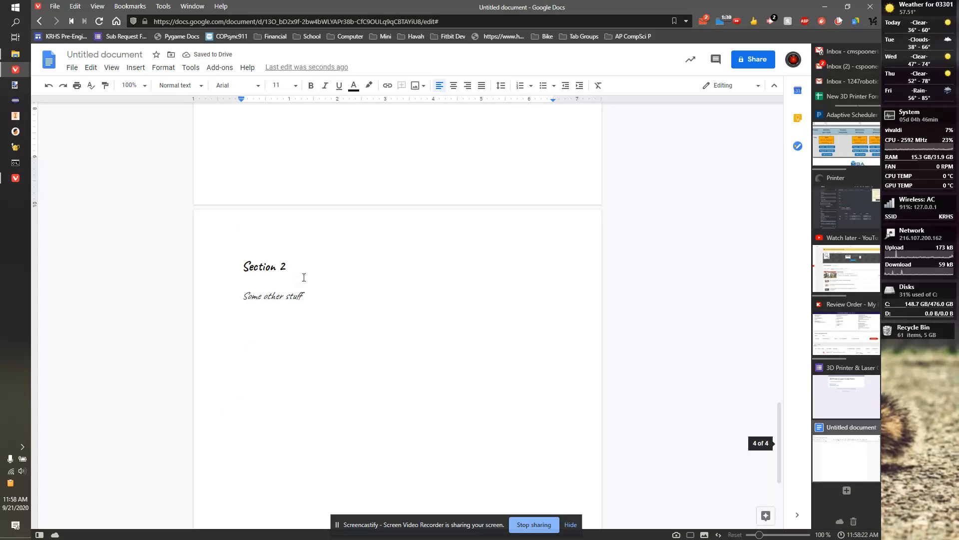
scroll(303, 277, up, 5)
scroll(310, 240, up, 8)
key(Return)
text(sfsefr)
scroll(328, 289, down, 4)
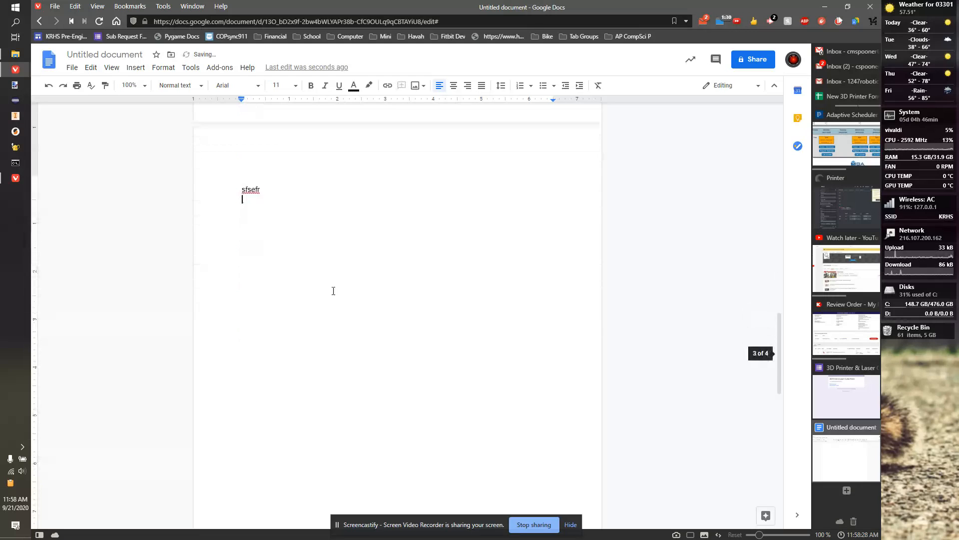